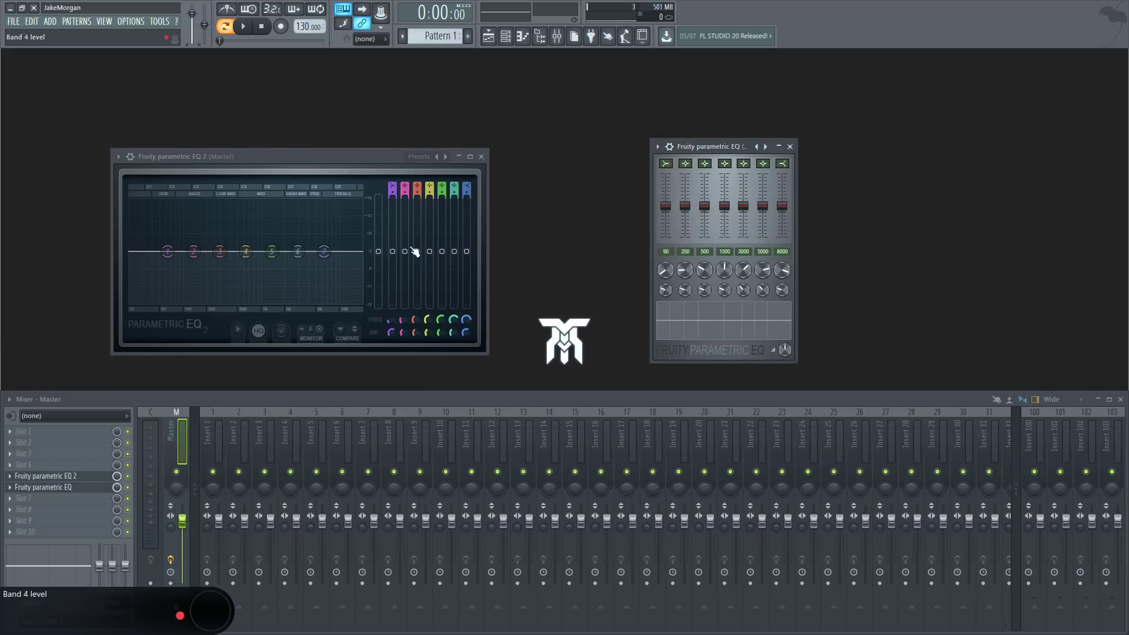
# Raise band 7 and dip band 4 on Parametric EQ 2, then boost a classic EQ band.
pyautogui.moveTo(324, 252); pyautogui.dragTo(328, 233)
pyautogui.moveTo(246, 252); pyautogui.dragTo(224, 275)
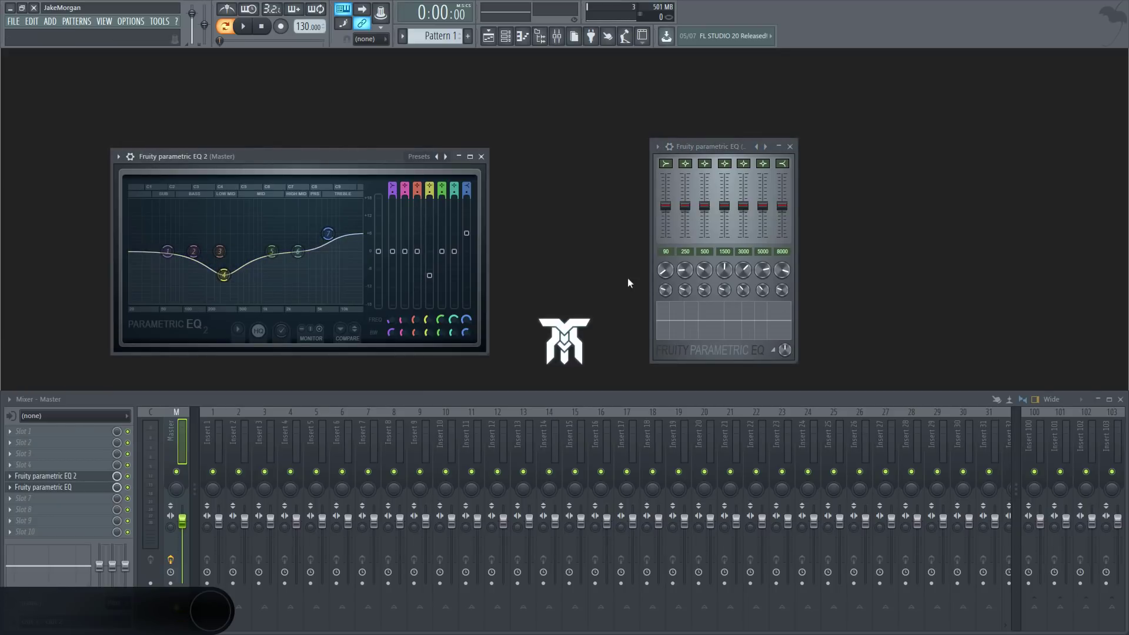
pyautogui.moveTo(697, 203); pyautogui.dragTo(703, 189)
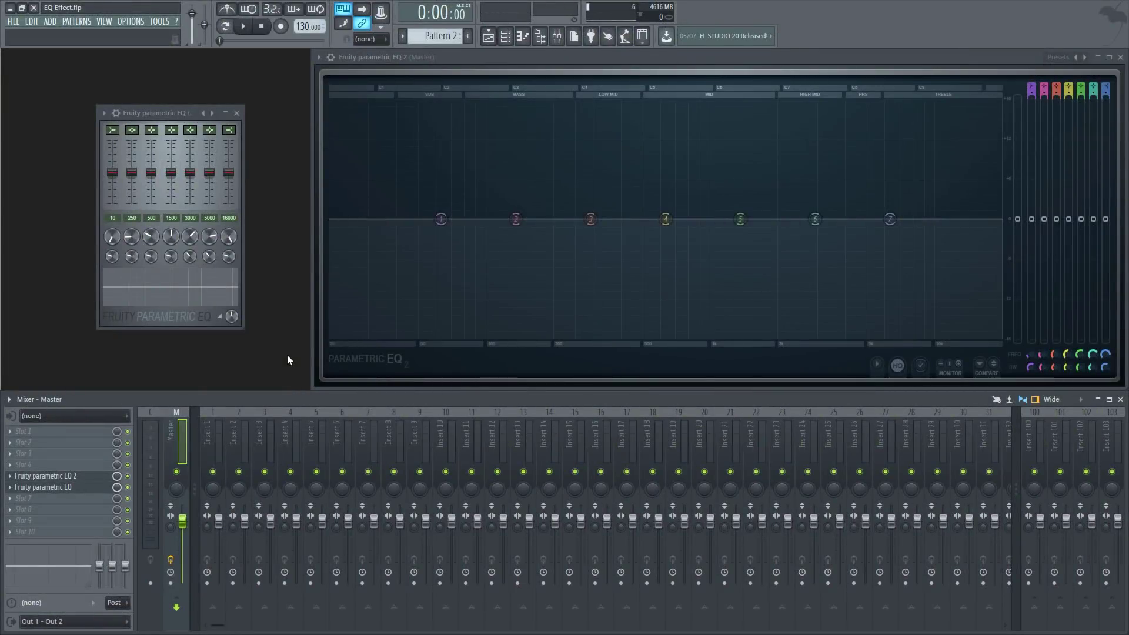
# Browse the mixer, reselect the Master track, and check band 2's options.
pyautogui.moveTo(211, 434)
pyautogui.mouseDown()
pyautogui.moveTo(847, 450)
pyautogui.moveTo(851, 441)
pyautogui.mouseUp()
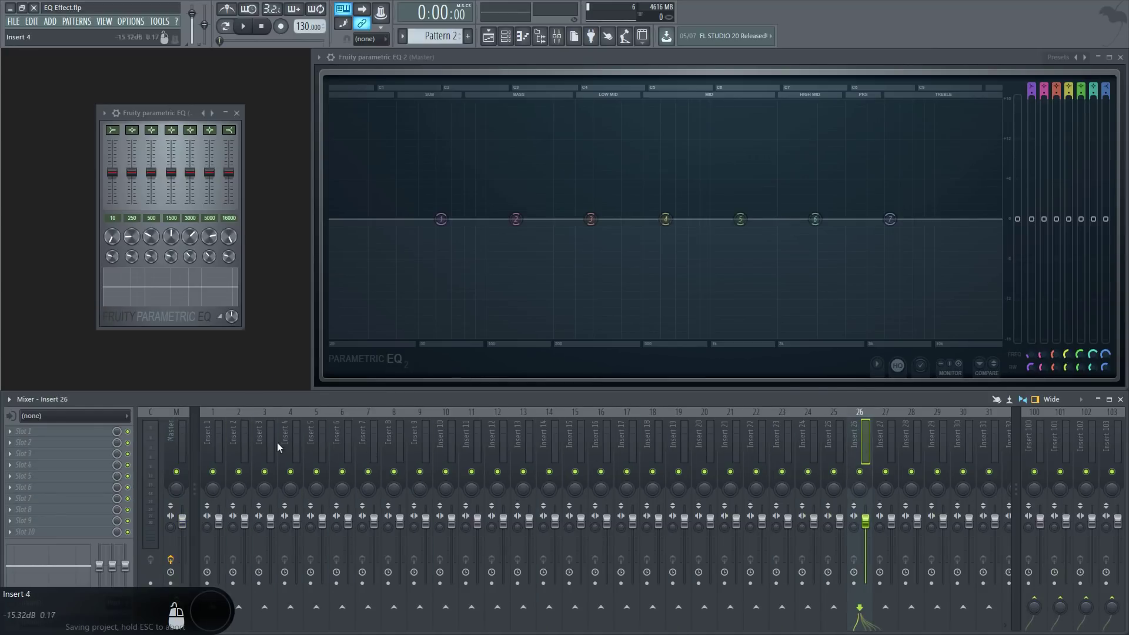
pyautogui.click(176, 440)
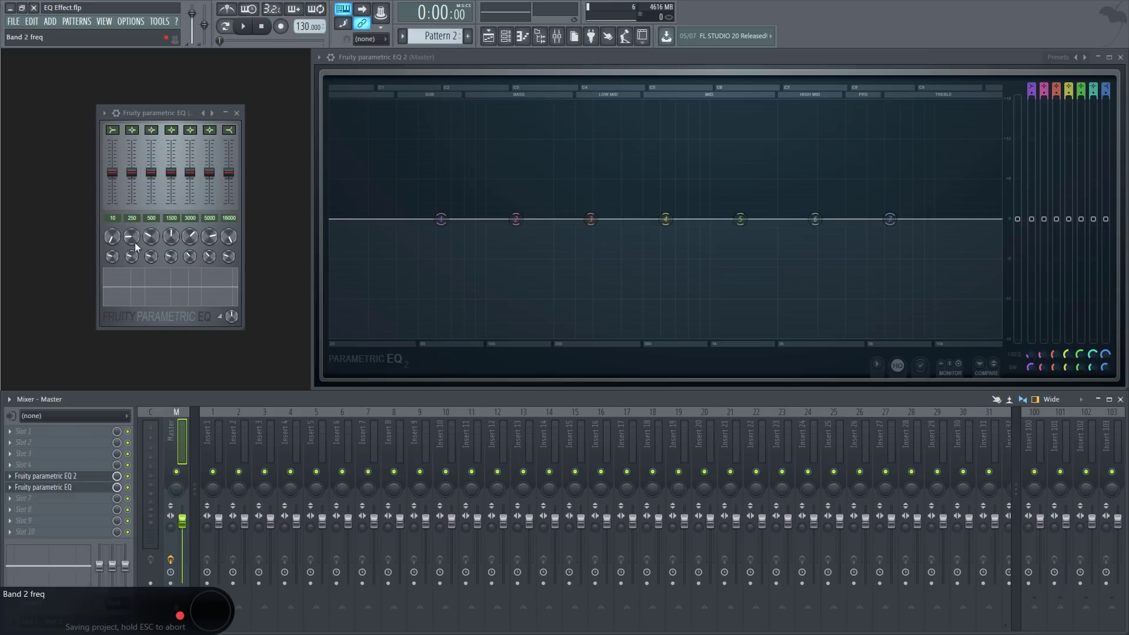
pyautogui.rightClick(514, 220)
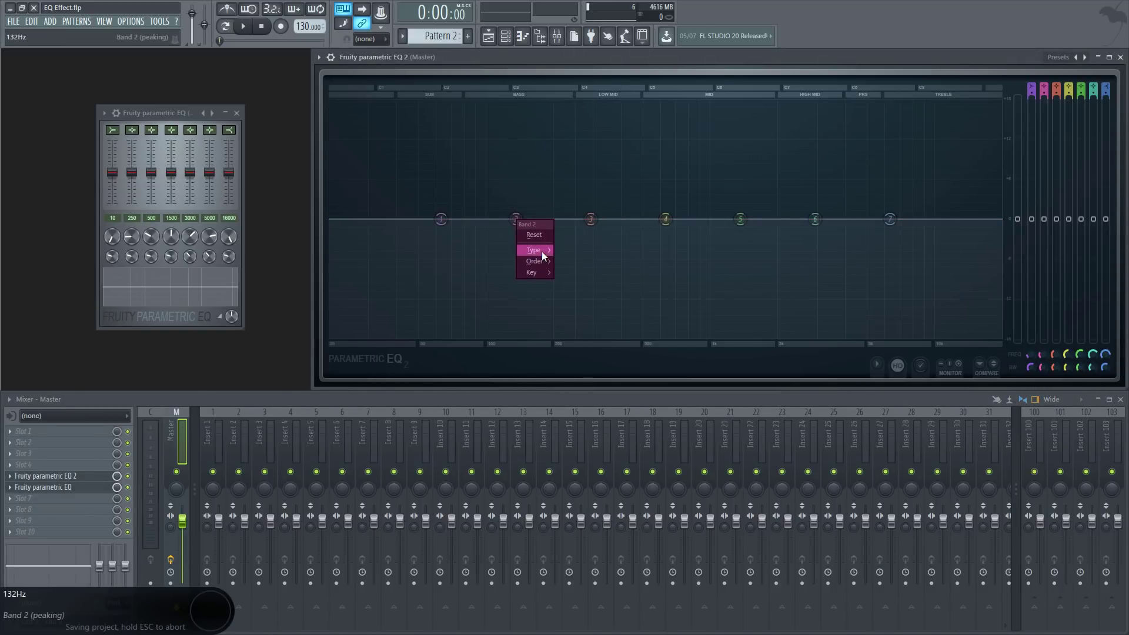
pyautogui.moveTo(533, 273)
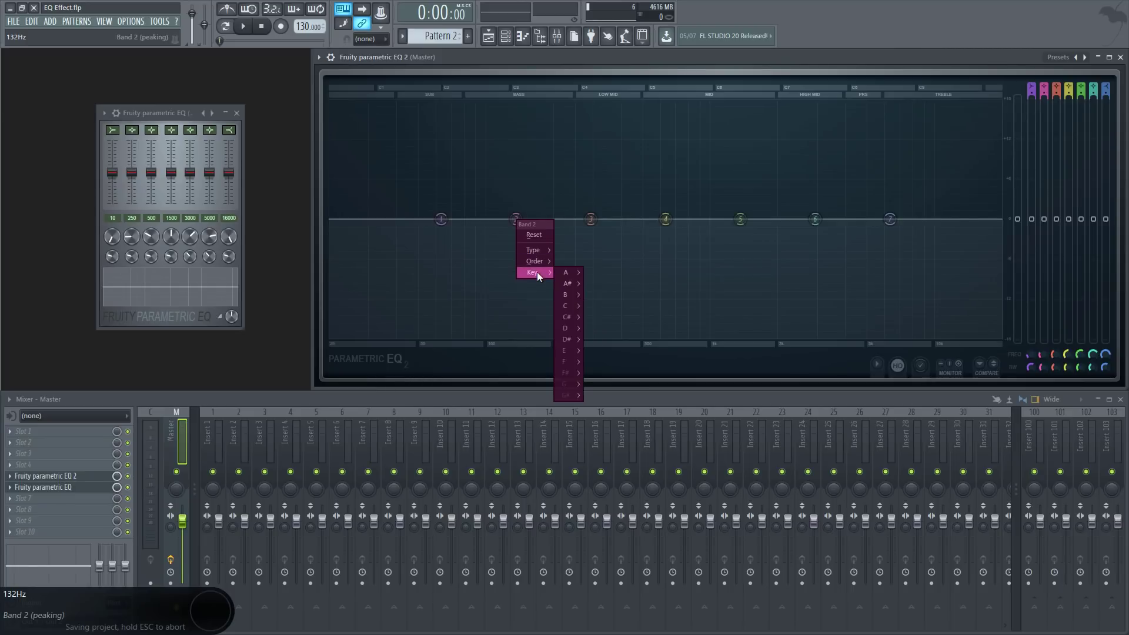
pyautogui.click(285, 257)
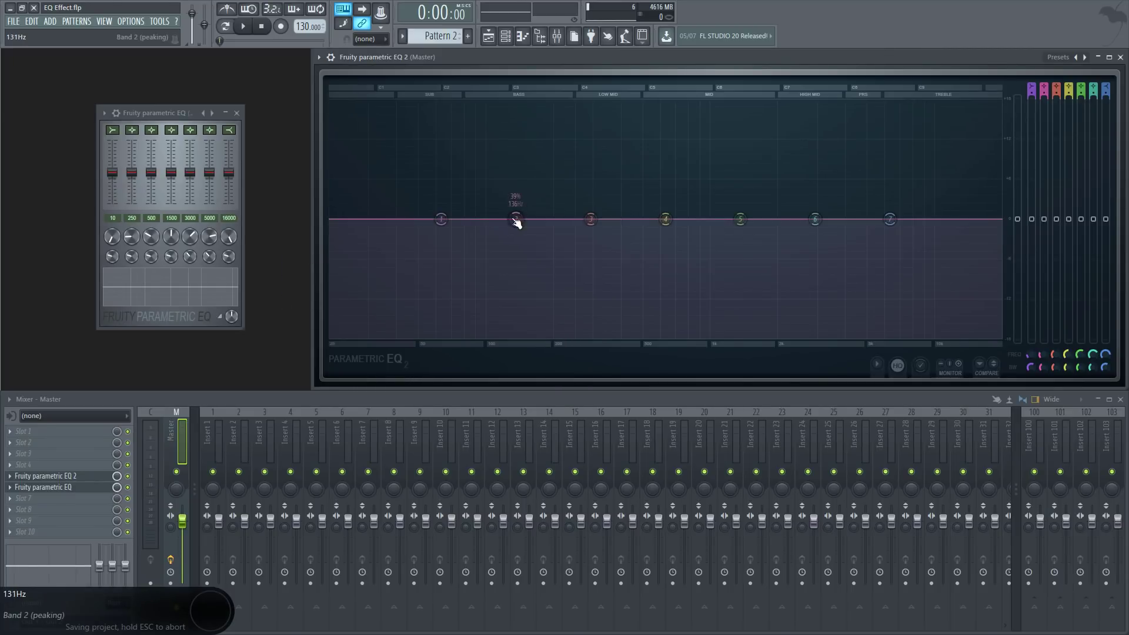
# Try a band 2 bass boost, band 5 cut and band 3 peak, then set bands 1 and 7 to 20 Hz and 20 kHz.
pyautogui.moveTo(516, 220); pyautogui.dragTo(518, 186)
pyautogui.moveTo(740, 220); pyautogui.dragTo(739, 270)
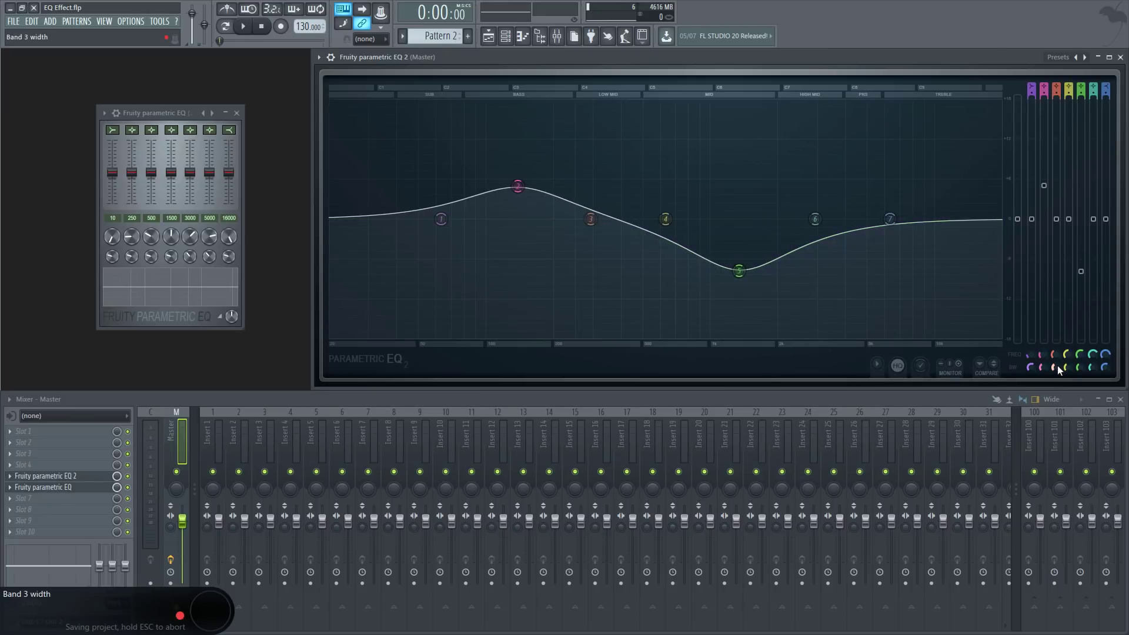
pyautogui.moveTo(1058, 365); pyautogui.dragTo(1056, 355)
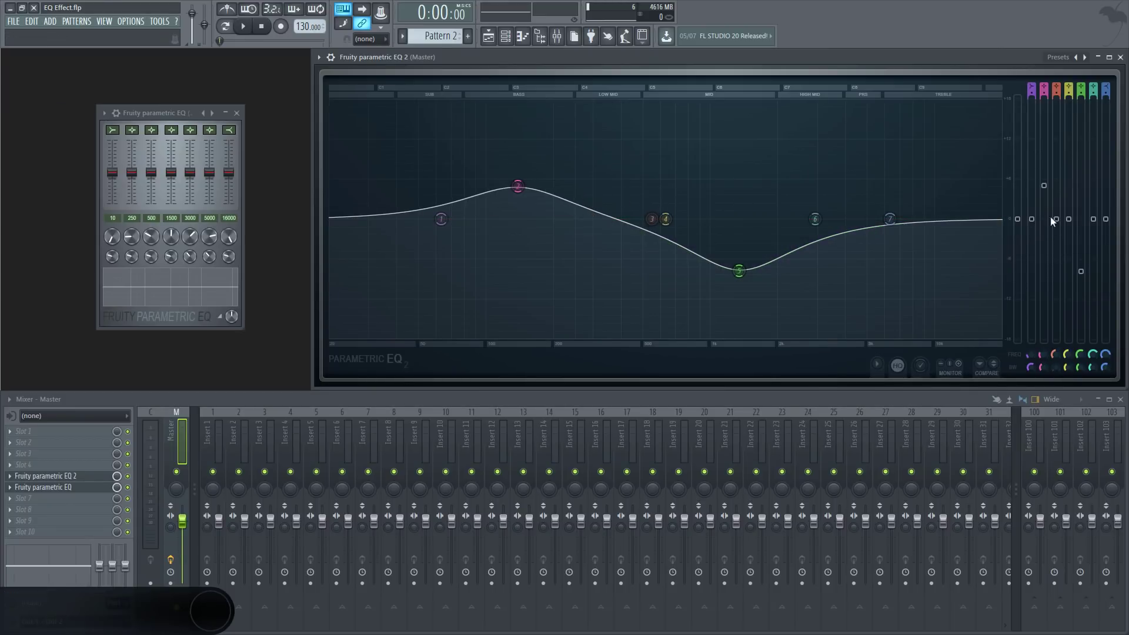
pyautogui.moveTo(1059, 222); pyautogui.dragTo(1058, 132)
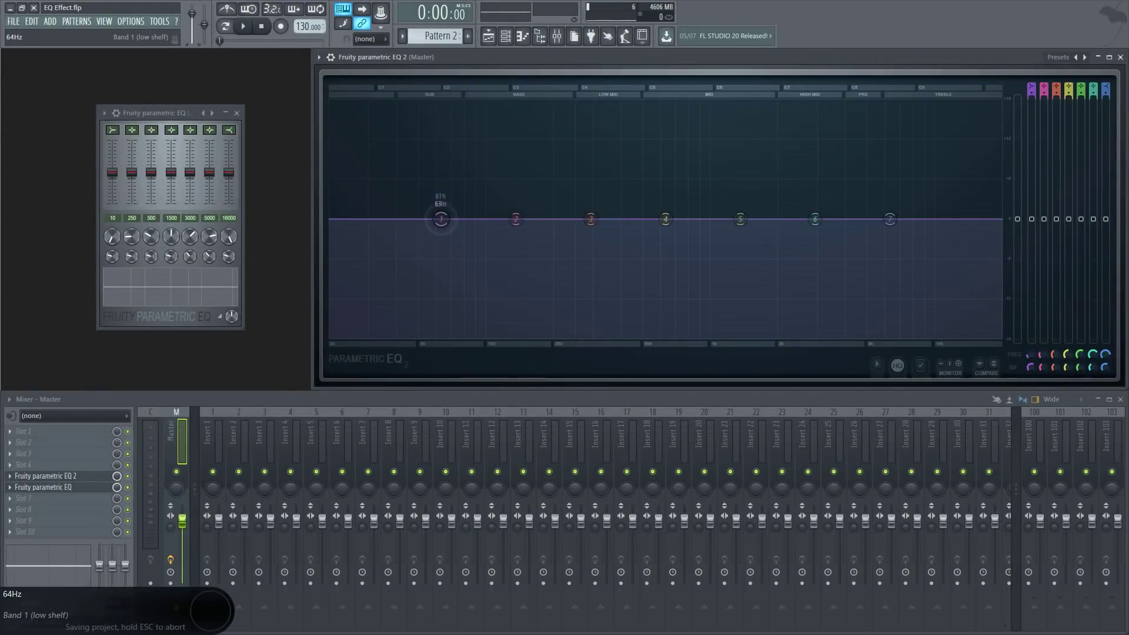
pyautogui.moveTo(441, 220); pyautogui.dragTo(331, 220)
pyautogui.moveTo(890, 220); pyautogui.dragTo(1004, 213)
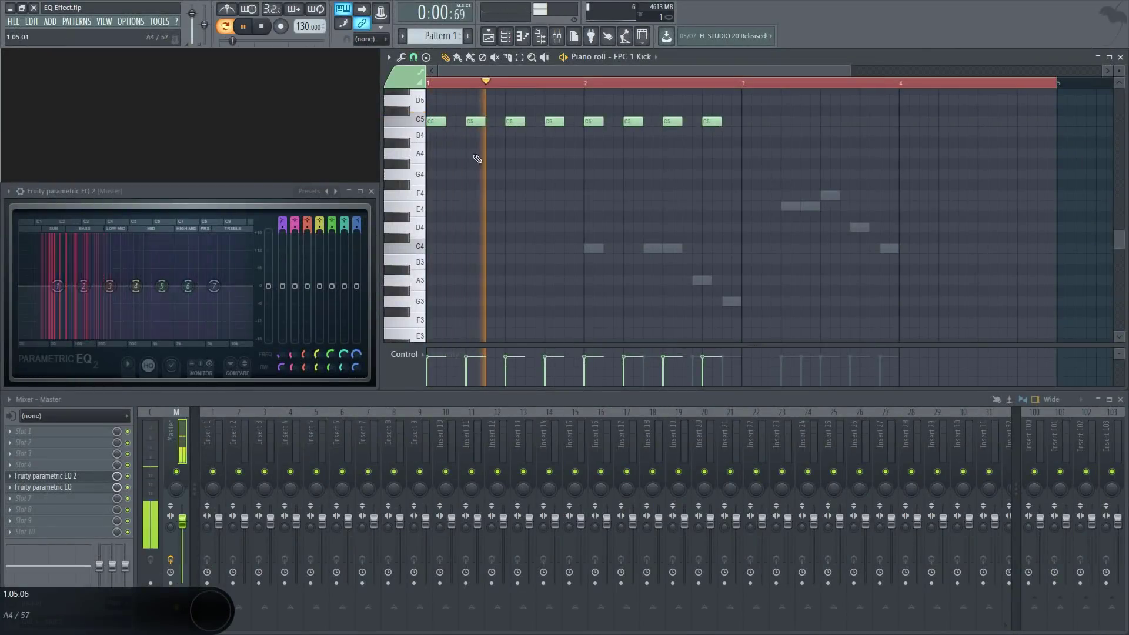
# Open the BS HeavyBass pattern in the piano roll and start playback.
pyautogui.doubleClick(593, 248)
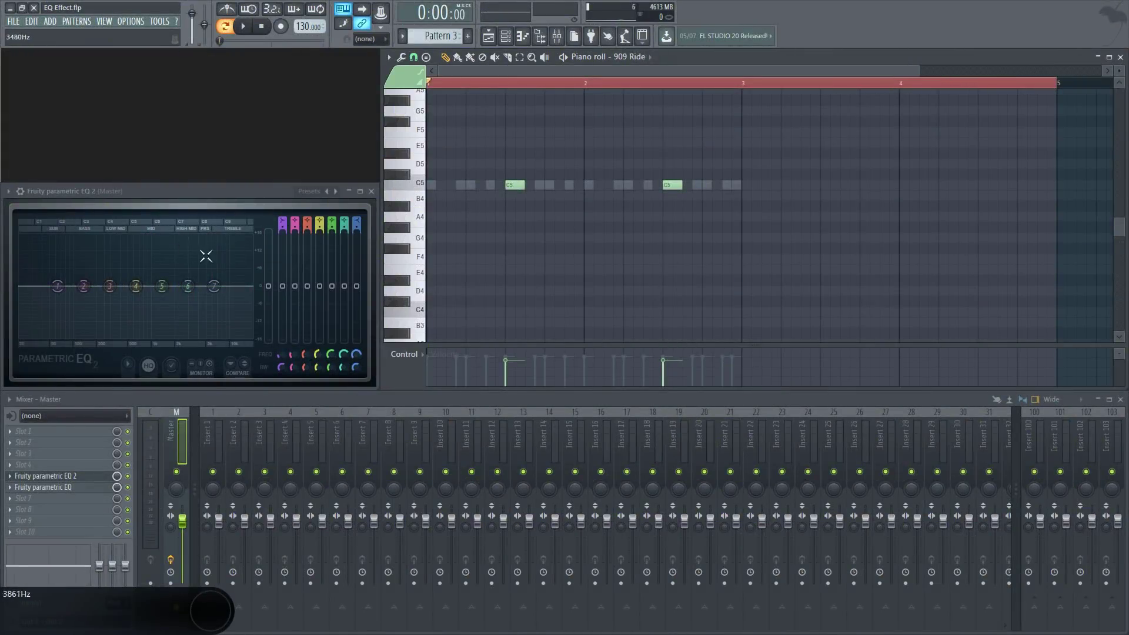
pyautogui.press('space')
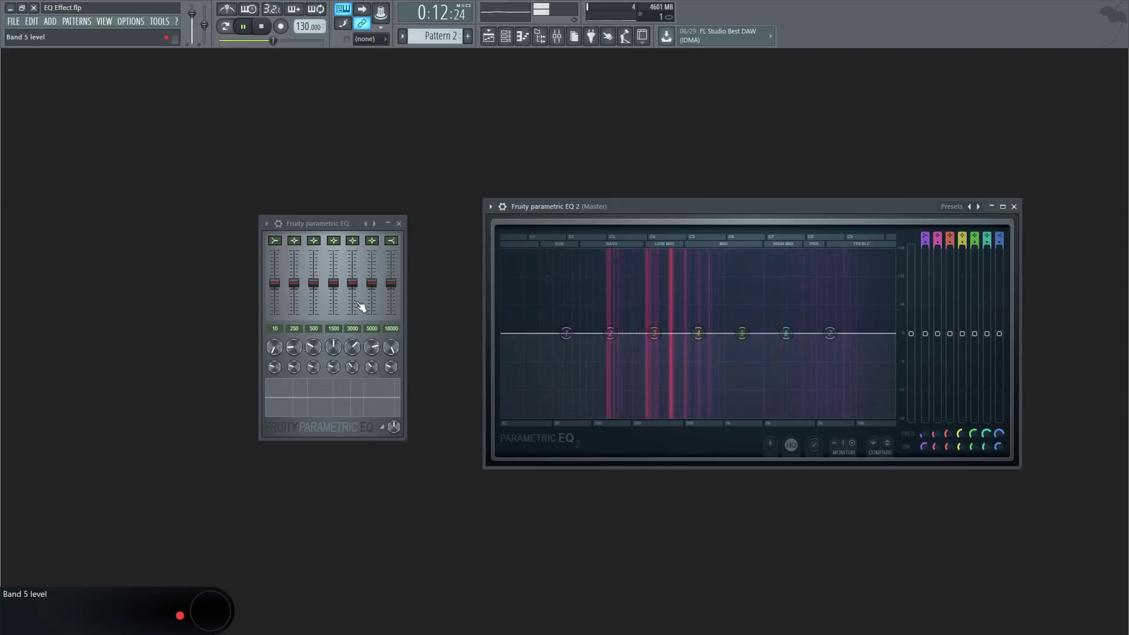
# Cut classic EQ band 3, pull band 5 to about -2.2 dB, and fully cut the lowest band.
pyautogui.moveTo(360, 291)
pyautogui.mouseDown()
pyautogui.moveTo(353, 258)
pyautogui.moveTo(313, 314)
pyautogui.mouseUp()
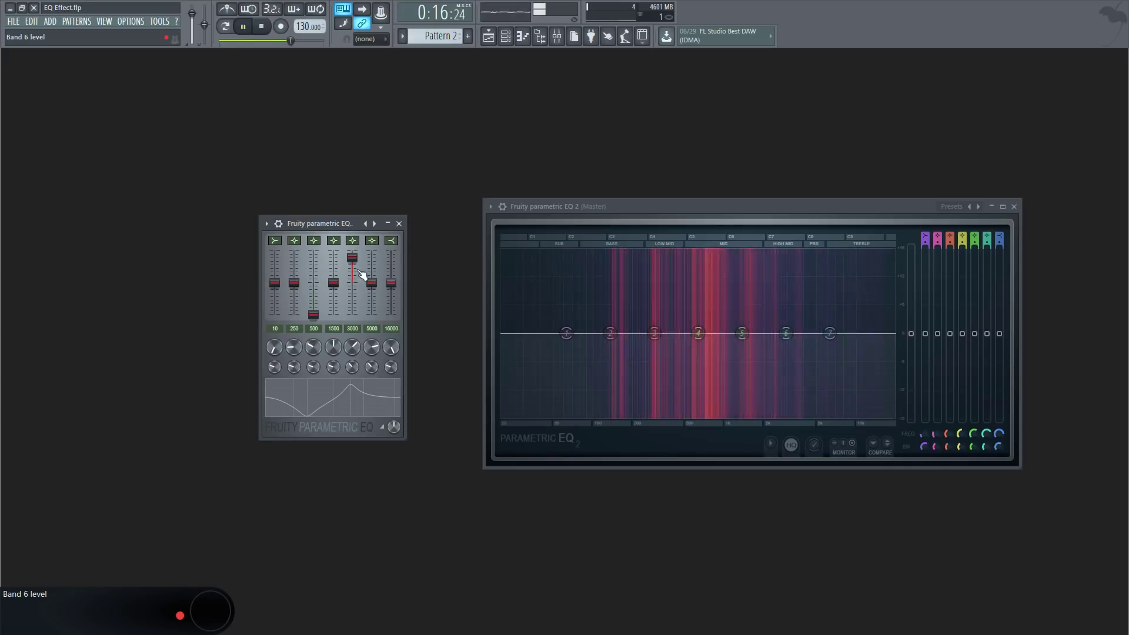
pyautogui.moveTo(352, 258)
pyautogui.mouseDown()
pyautogui.moveTo(351, 287)
pyautogui.moveTo(275, 315)
pyautogui.mouseUp()
pyautogui.moveTo(372, 284); pyautogui.dragTo(372, 293)
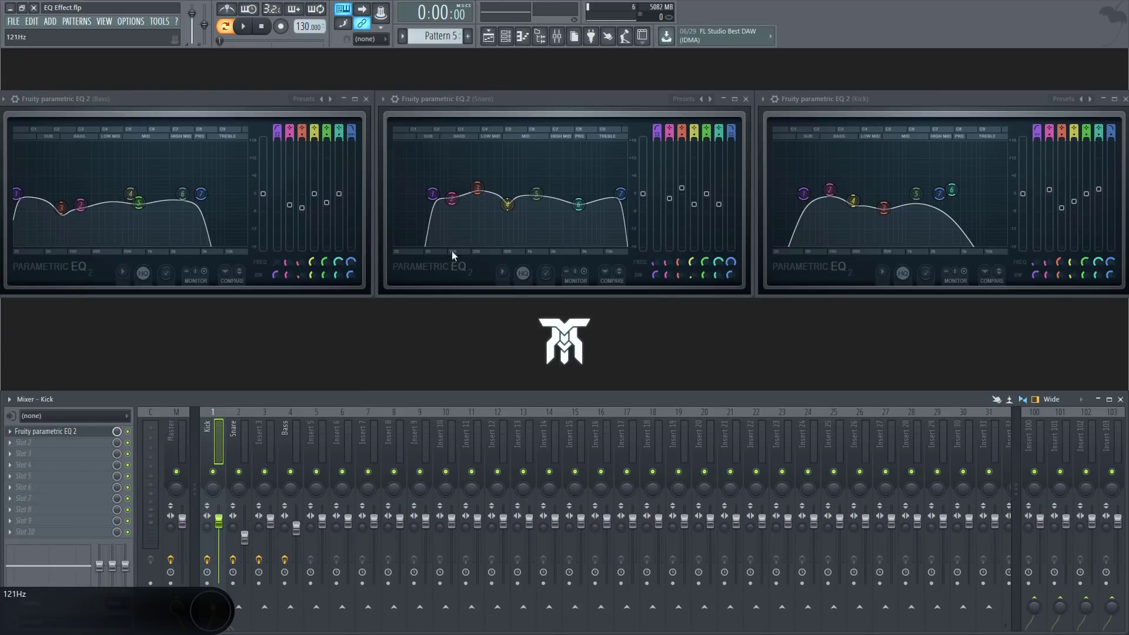
# Start the beat and switch off the Parametric EQ 2 slot on the Bass mixer track.
pyautogui.press('space')
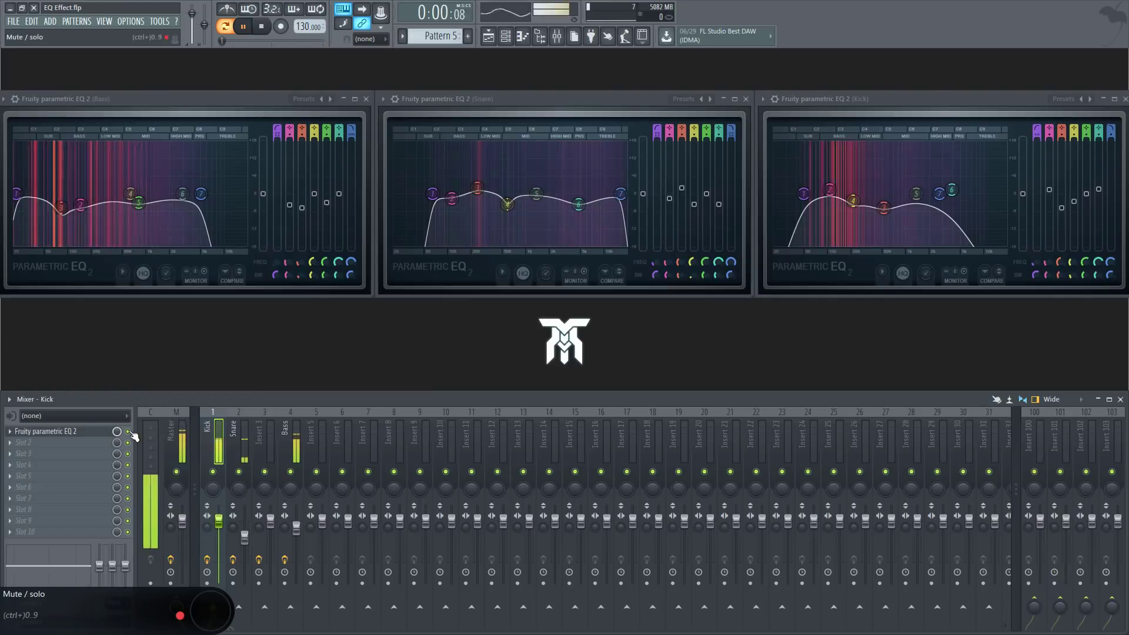
pyautogui.click(293, 439)
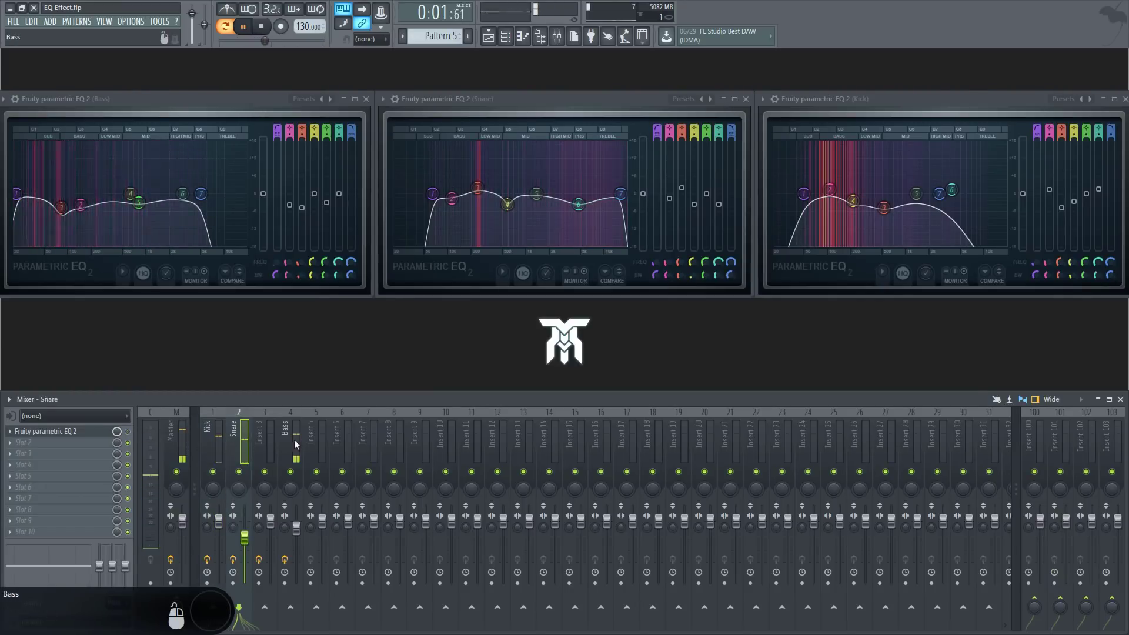
pyautogui.click(128, 432)
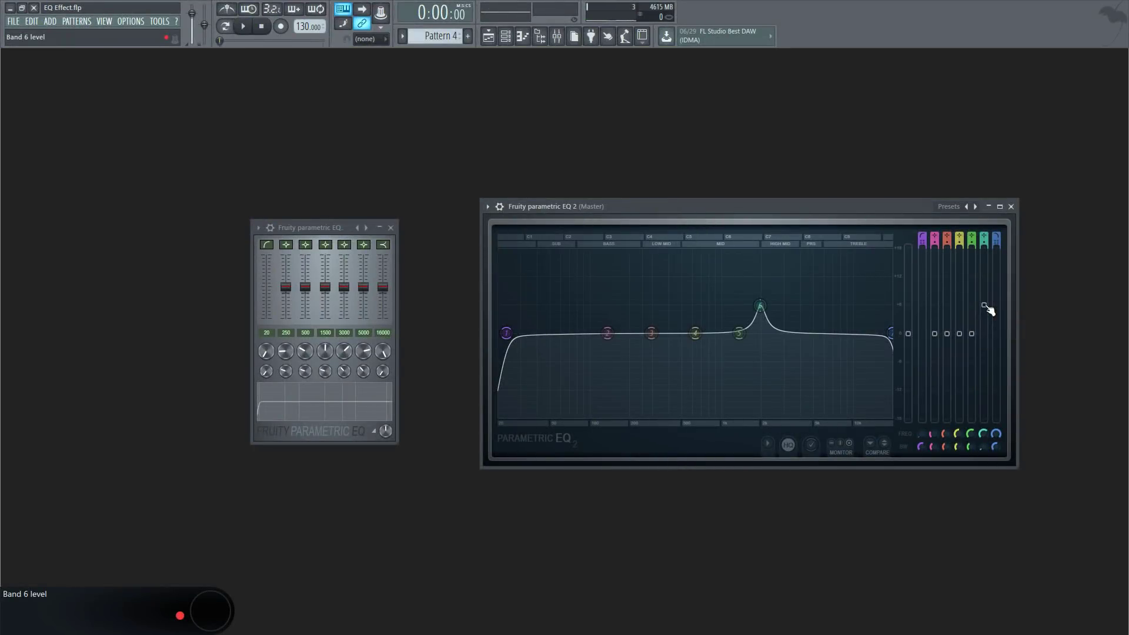
# Select band 6, preview a note, and lower band 6 to about -2.1 dB.
pyautogui.click(984, 305)
pyautogui.press('m')
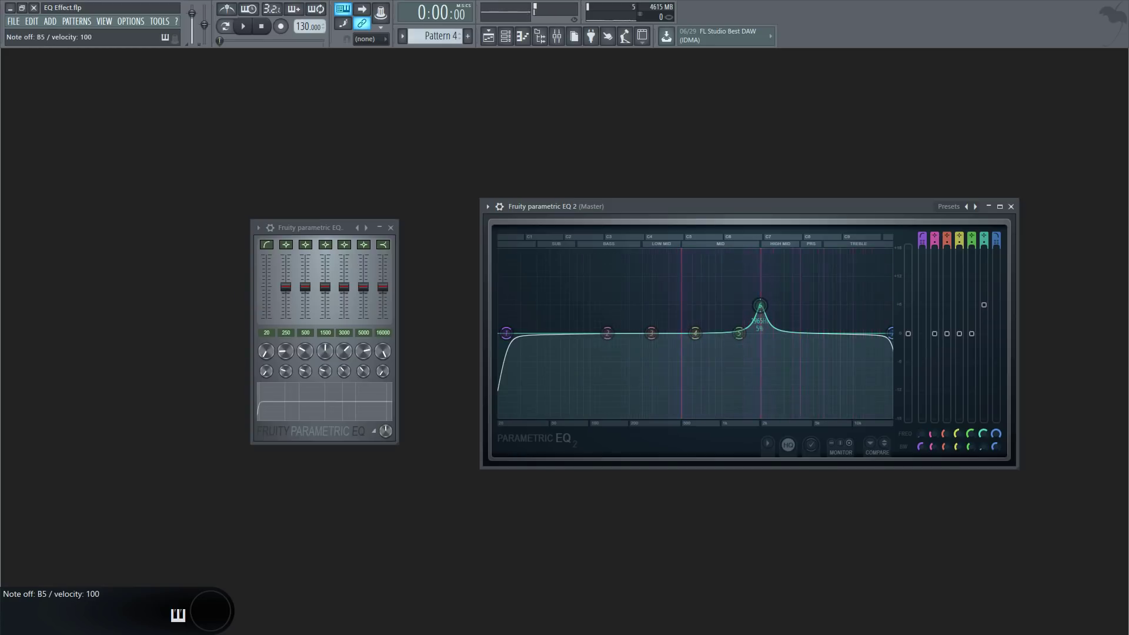
pyautogui.moveTo(984, 306); pyautogui.dragTo(985, 363)
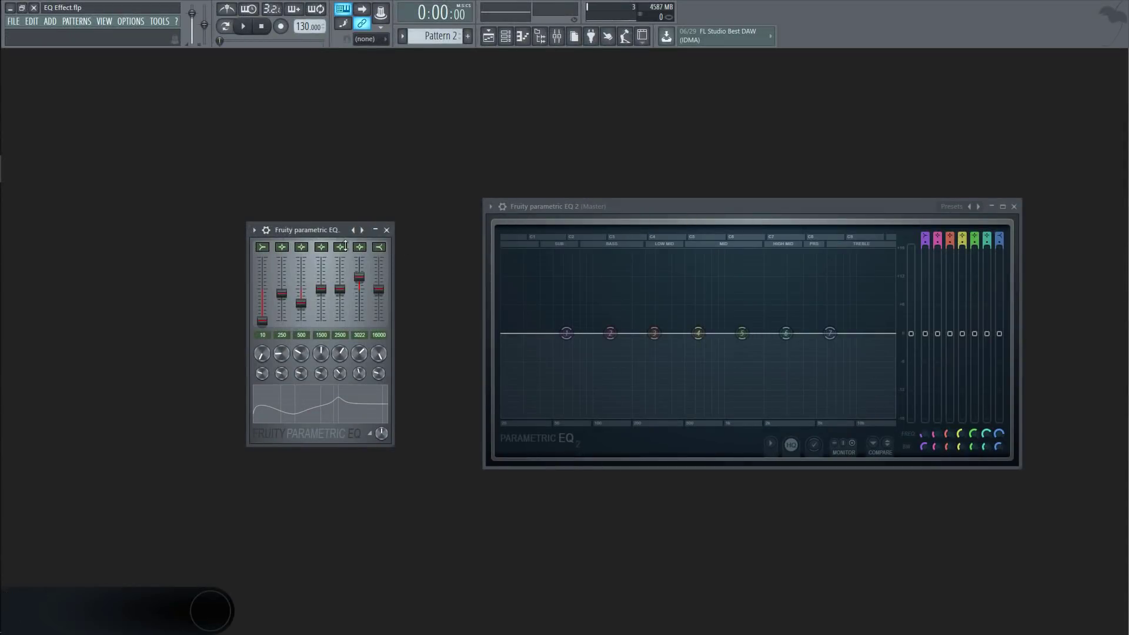
# Boost band 2 at 241 Hz, deeply cut band 5, and lower and cut classic EQ band 6.
pyautogui.moveTo(610, 333); pyautogui.dragTo(800, 316)
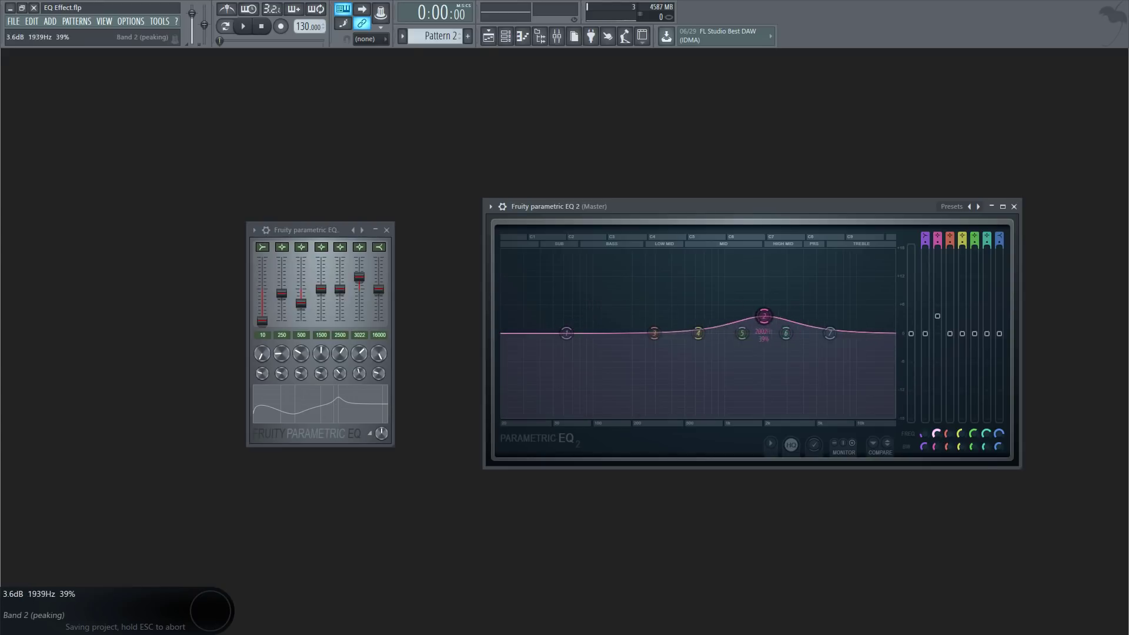
pyautogui.moveTo(800, 315)
pyautogui.mouseDown()
pyautogui.moveTo(641, 316)
pyautogui.moveTo(656, 316)
pyautogui.mouseUp()
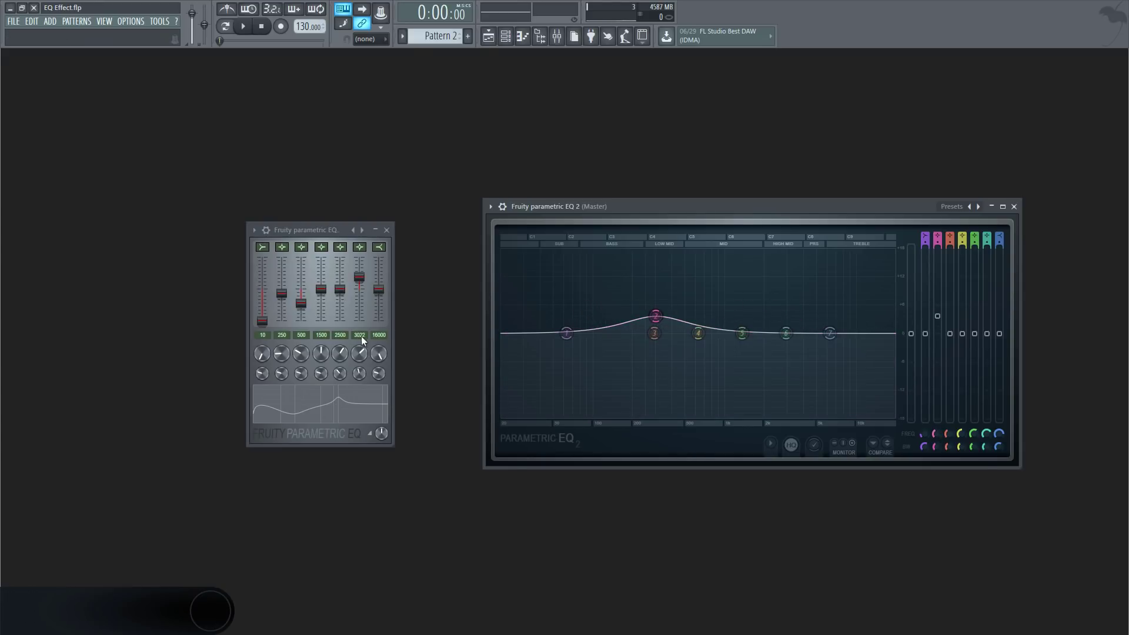
pyautogui.moveTo(359, 345); pyautogui.dragTo(360, 357)
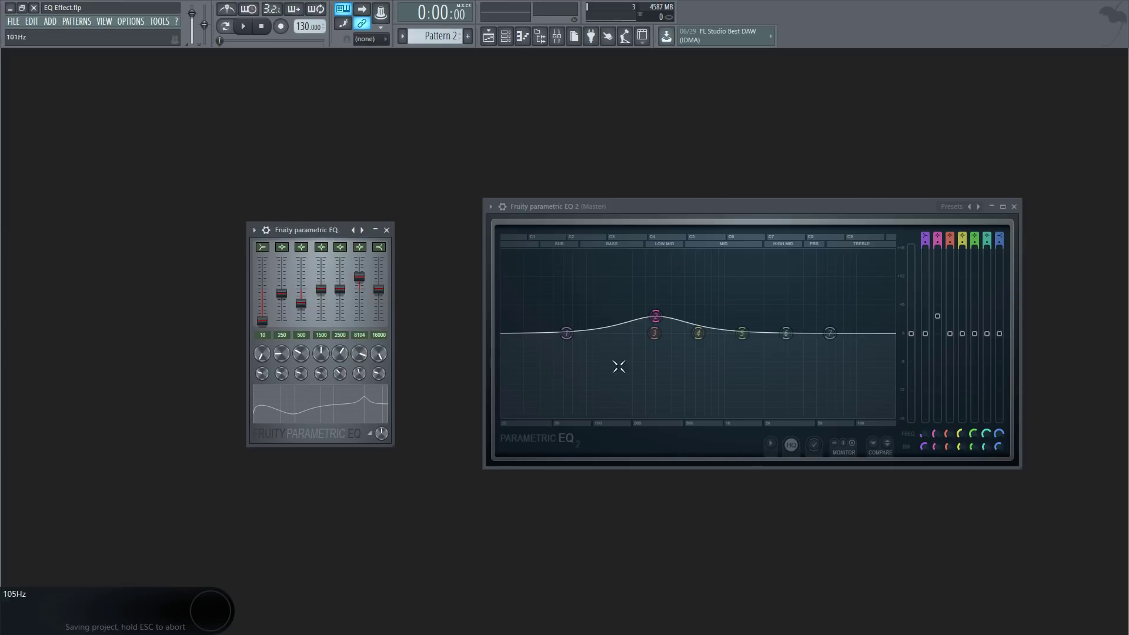
pyautogui.moveTo(742, 333)
pyautogui.mouseDown()
pyautogui.moveTo(738, 260)
pyautogui.moveTo(756, 396)
pyautogui.mouseUp()
pyautogui.moveTo(359, 276); pyautogui.dragTo(358, 319)
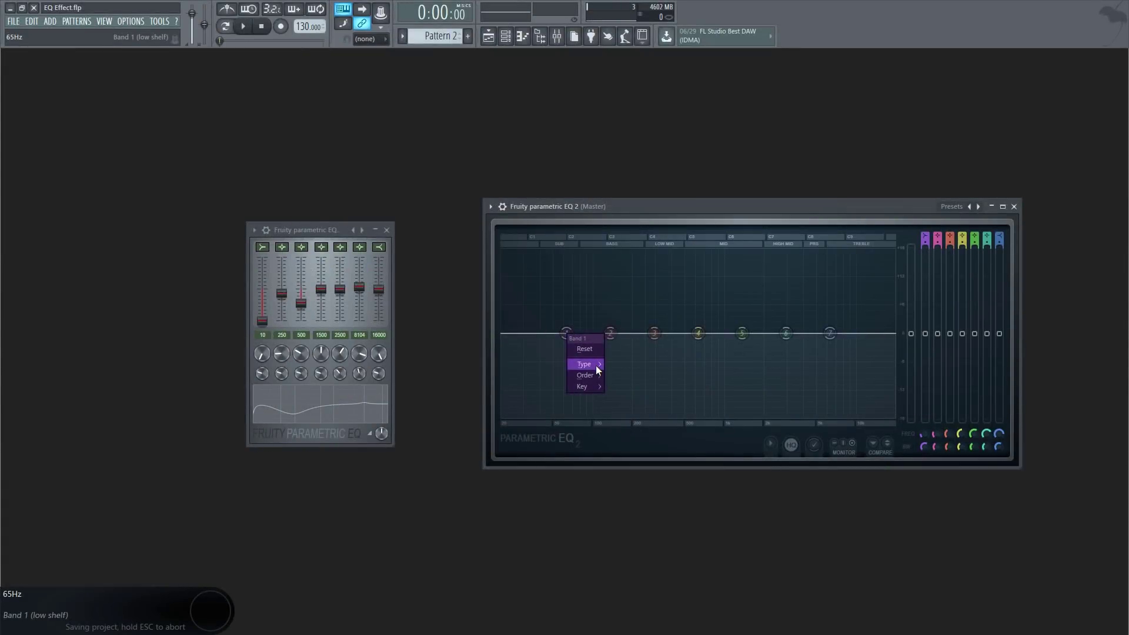
pyautogui.moveTo(585, 364)
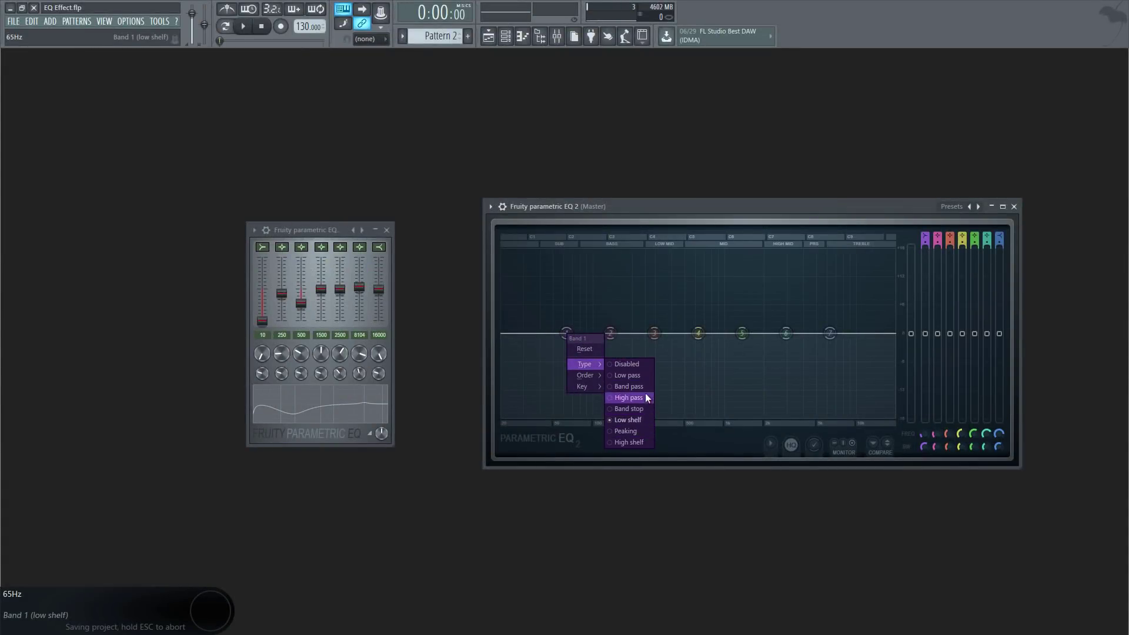
# Change band 1's filter type from its options menu.
pyautogui.click(630, 305)
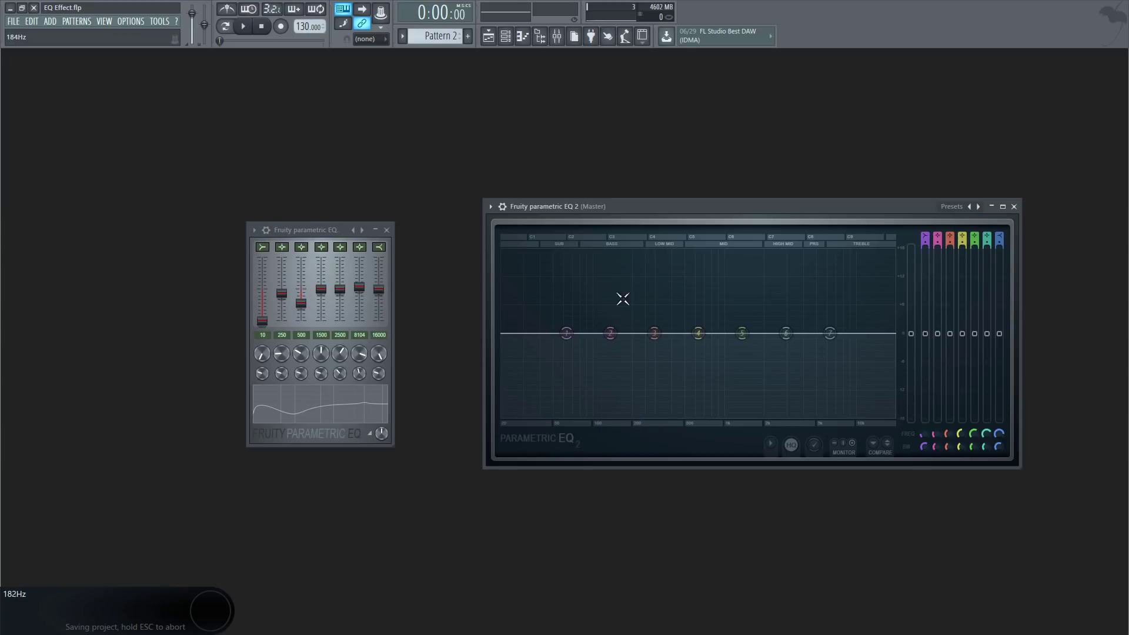
pyautogui.rightClick(566, 333)
pyautogui.click(624, 363)
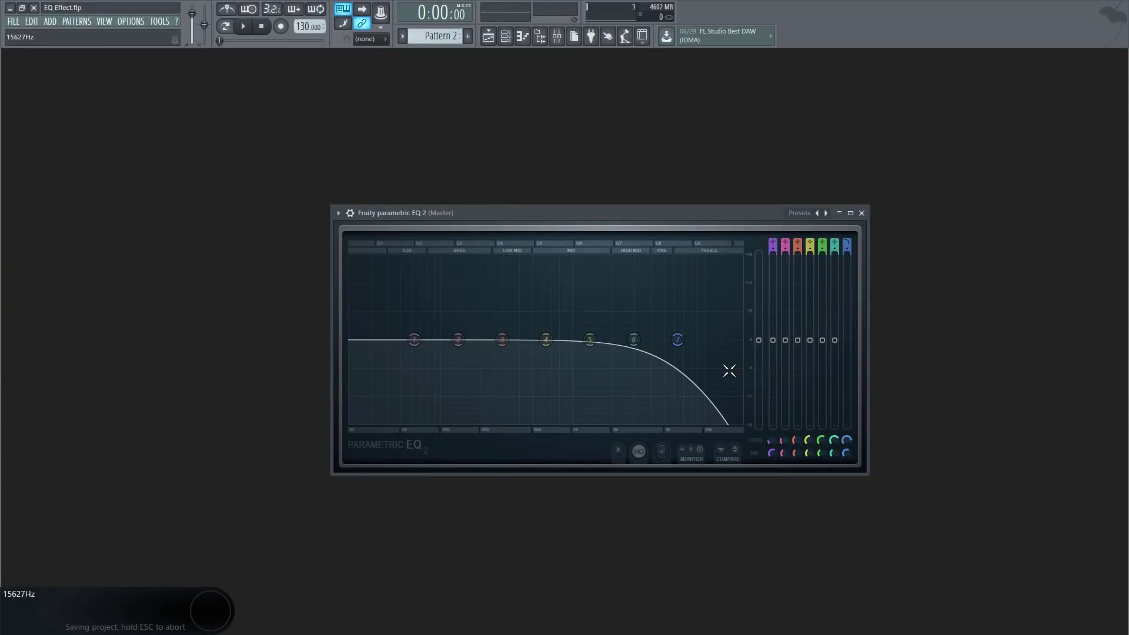
# Set the low-pass near 190 Hz, make band 1 high-pass, and band 4 band-pass then notch.
pyautogui.moveTo(678, 340)
pyautogui.mouseDown()
pyautogui.moveTo(476, 339)
pyautogui.moveTo(677, 340)
pyautogui.mouseUp()
pyautogui.rightClick(414, 341)
pyautogui.moveTo(433, 371)
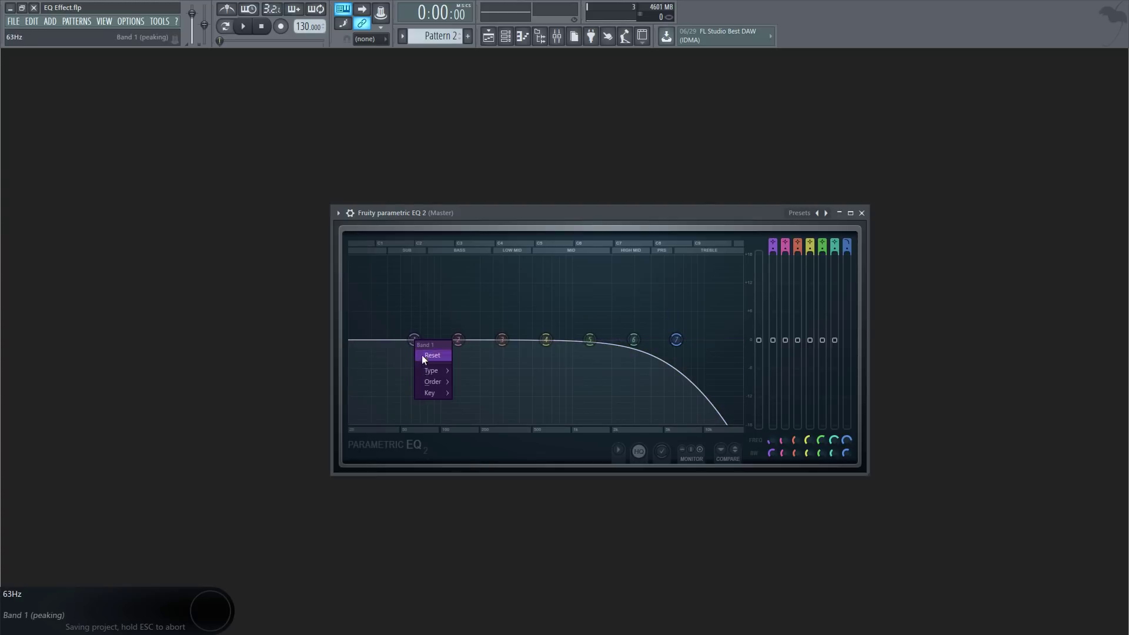
pyautogui.click(477, 404)
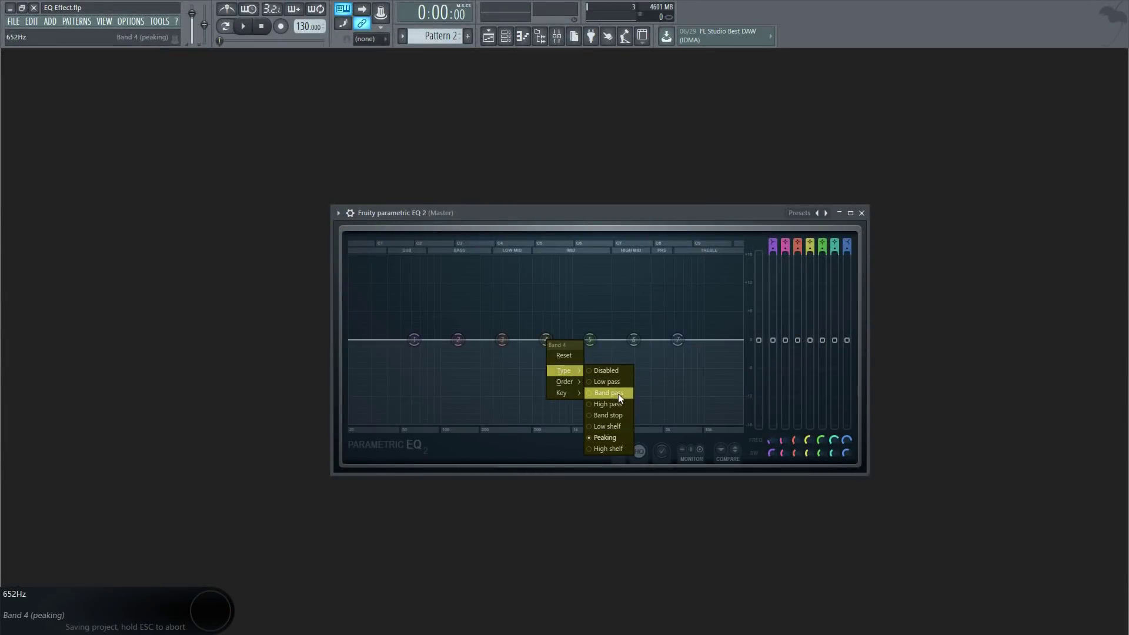
pyautogui.click(619, 393)
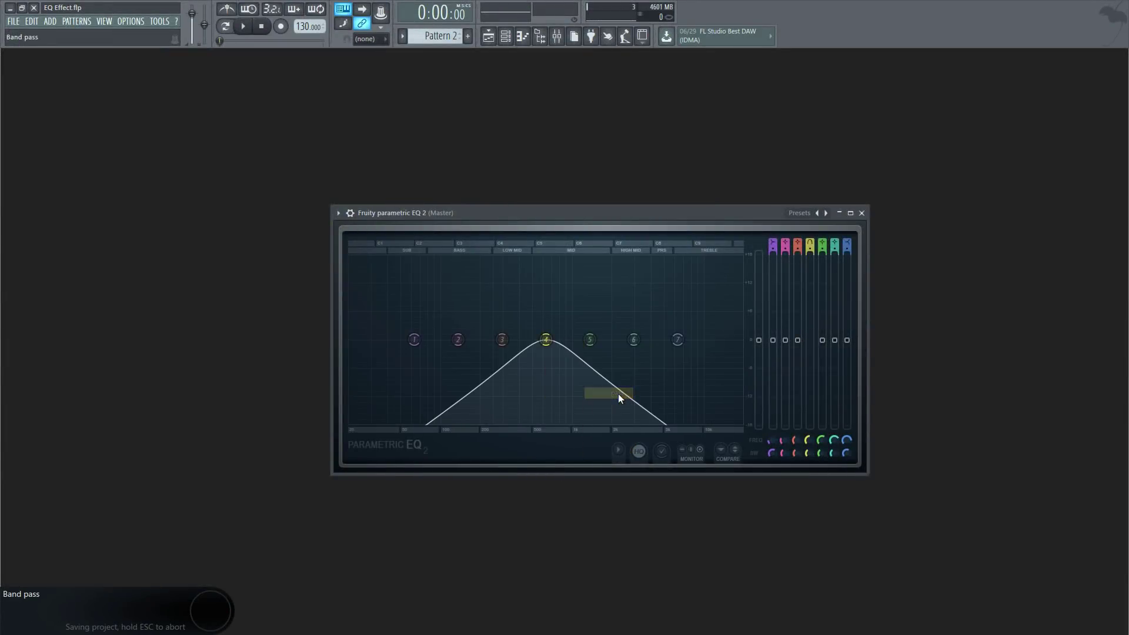
pyautogui.rightClick(547, 340)
pyautogui.moveTo(565, 370)
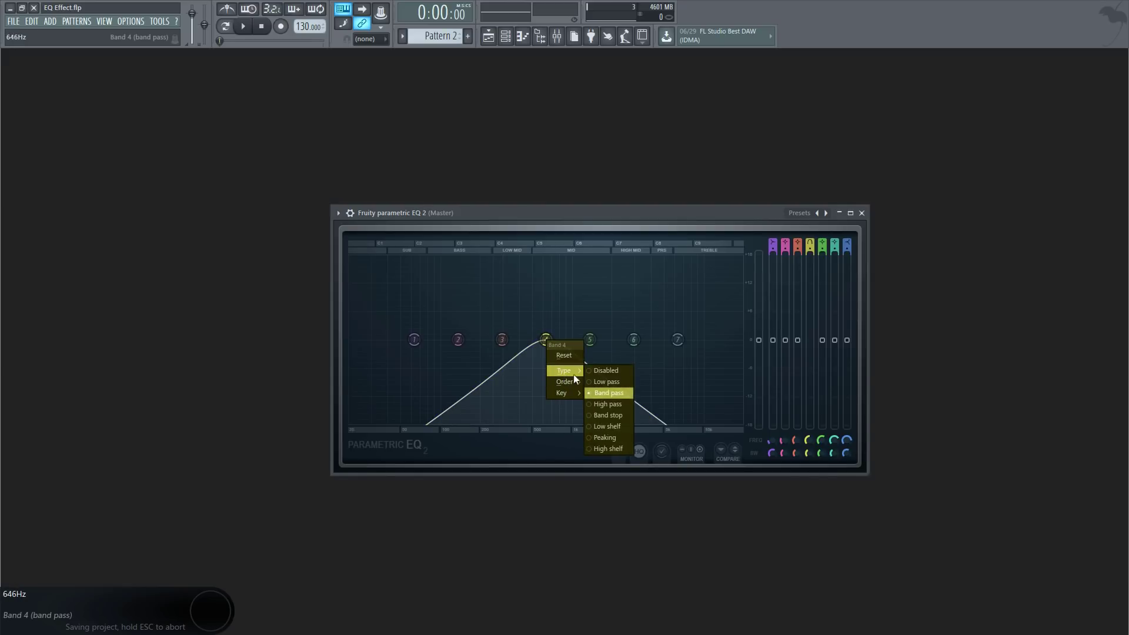
pyautogui.click(623, 416)
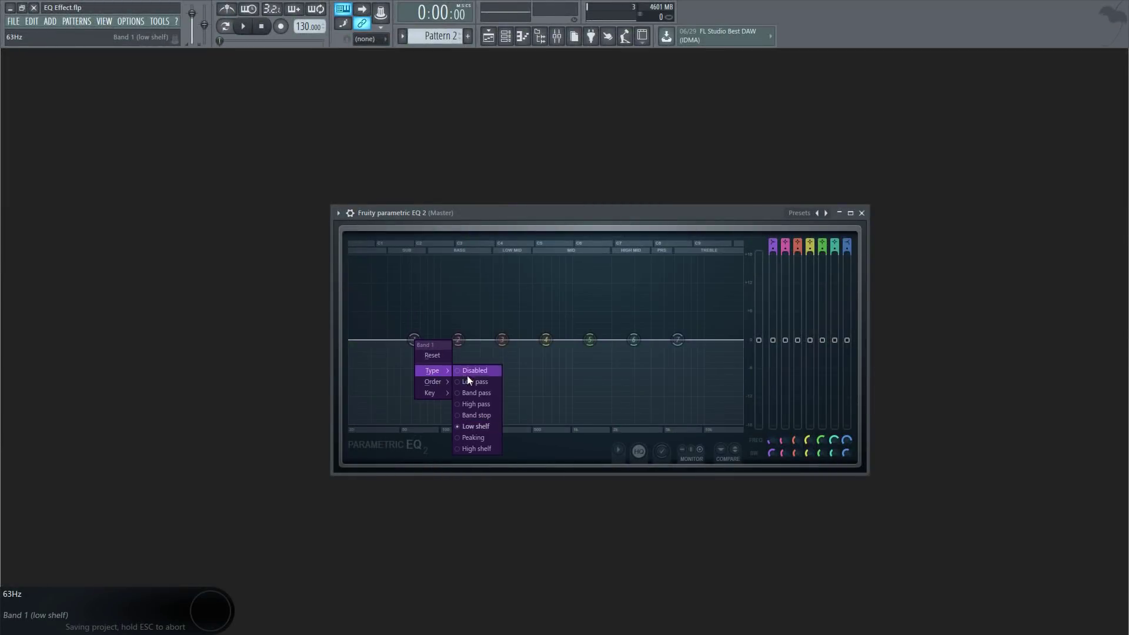
# Make band 1 a low-shelf cut, then shape band 7 as a high shelf and reset it.
pyautogui.click(489, 428)
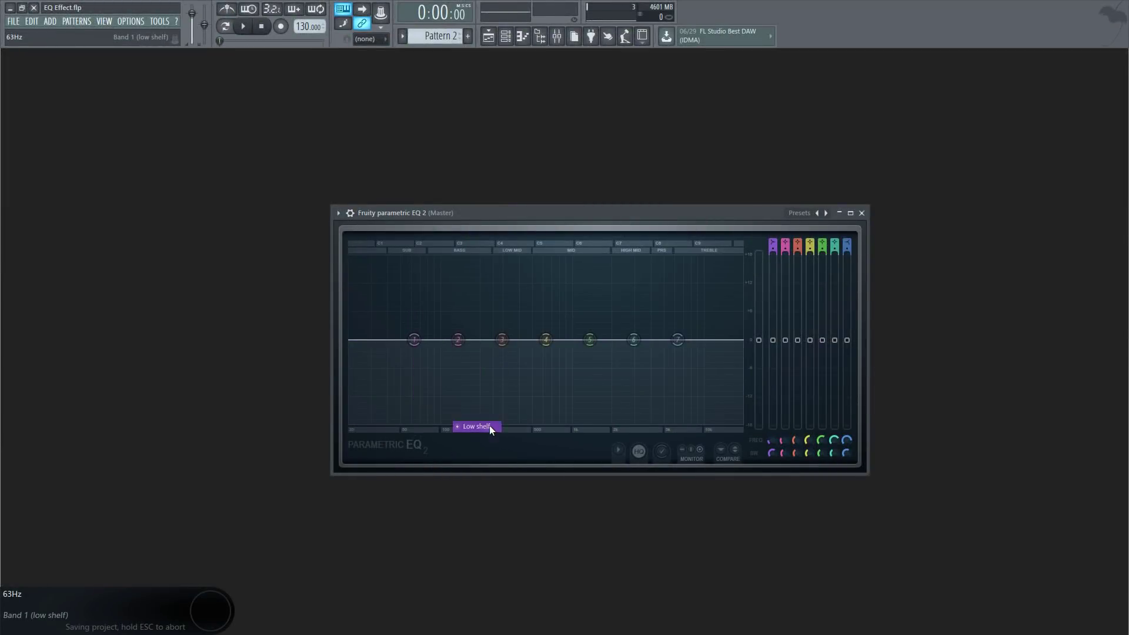
pyautogui.moveTo(414, 340)
pyautogui.mouseDown()
pyautogui.moveTo(465, 391)
pyautogui.moveTo(574, 295)
pyautogui.mouseUp()
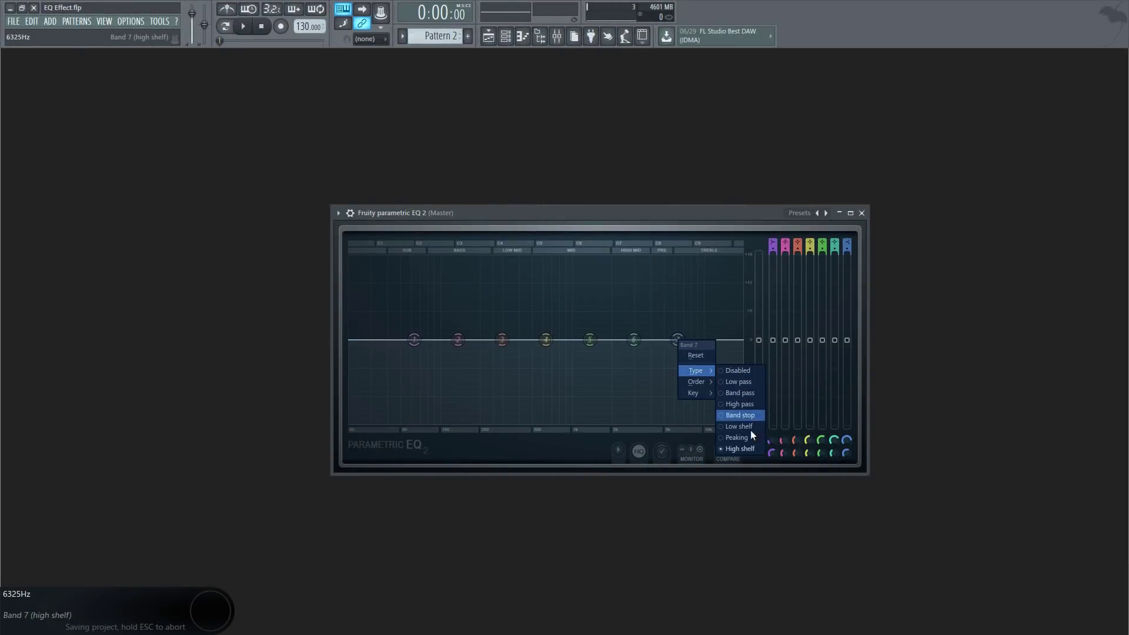
pyautogui.moveTo(697, 371)
pyautogui.click(751, 429)
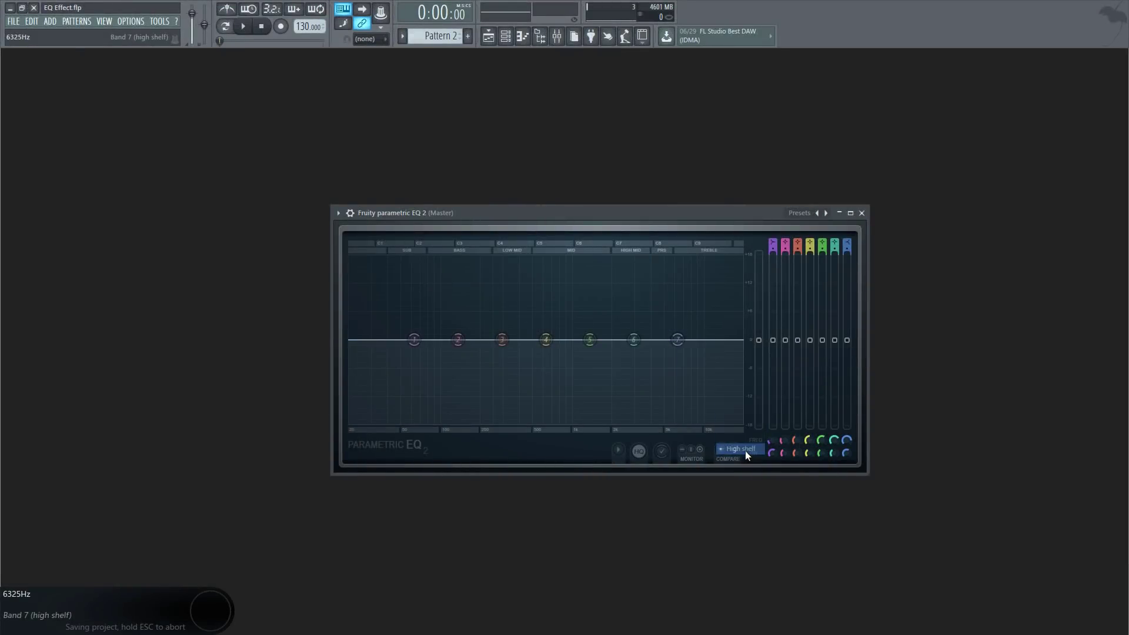
pyautogui.moveTo(680, 341); pyautogui.dragTo(426, 404)
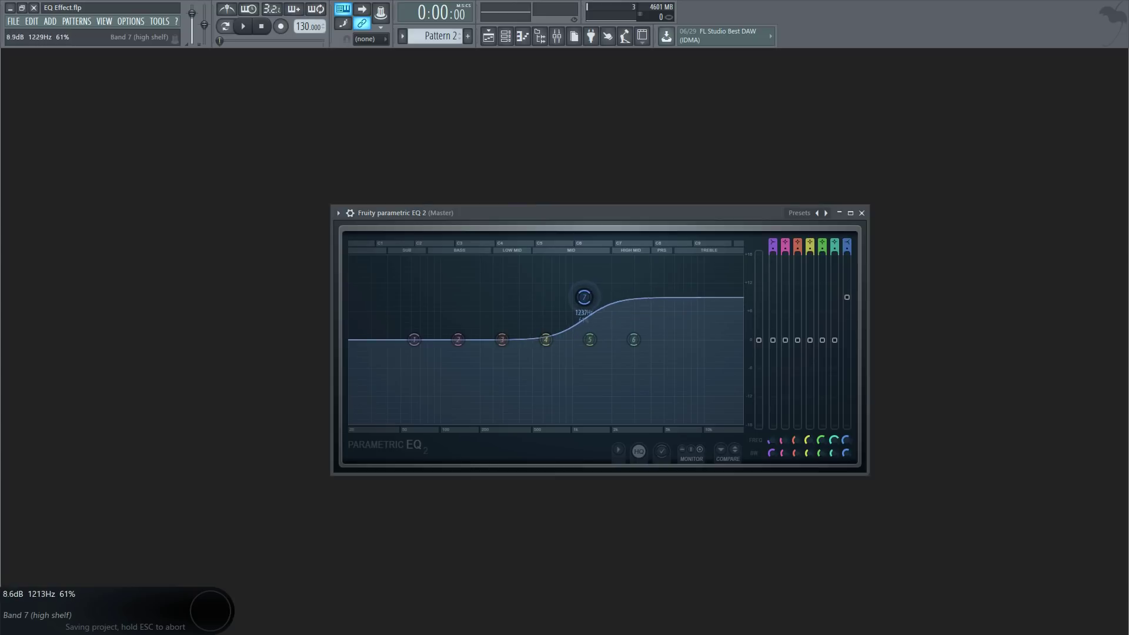
pyautogui.moveTo(426, 404); pyautogui.dragTo(692, 339)
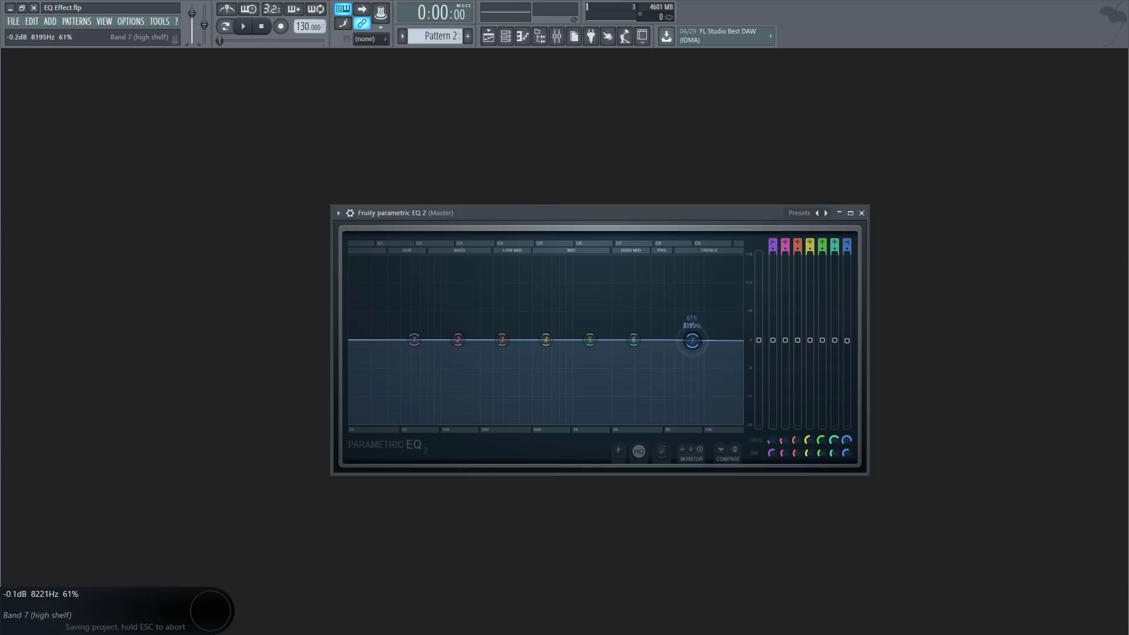
pyautogui.rightClick(692, 339)
pyautogui.click(708, 354)
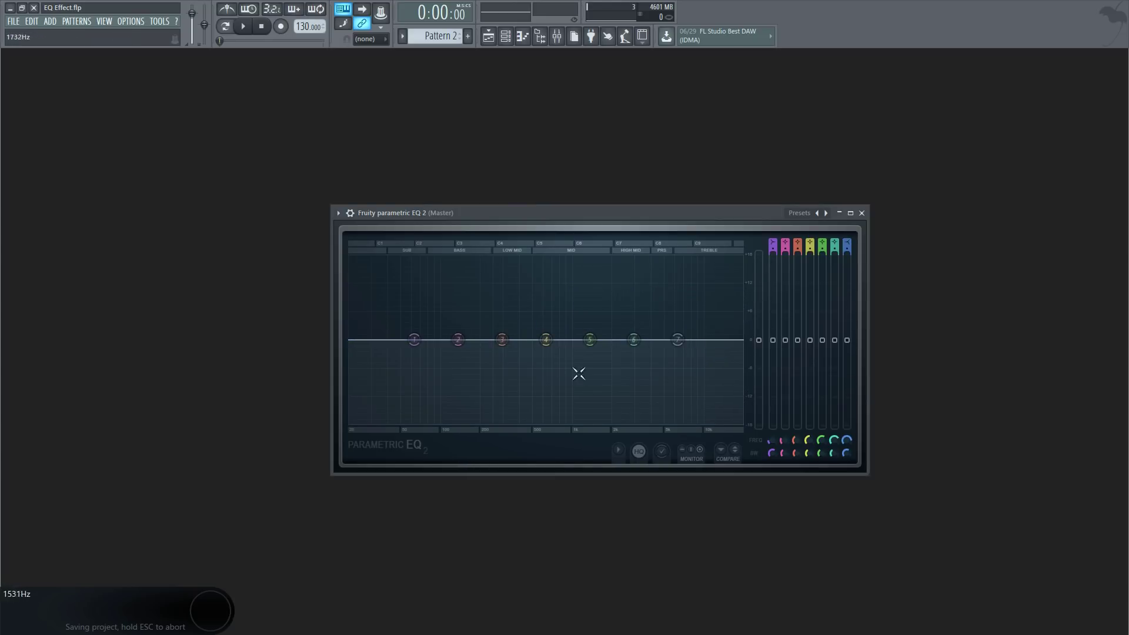
# Make band 4 a peaking band, raise it into a peak, then flatten it.
pyautogui.rightClick(547, 340)
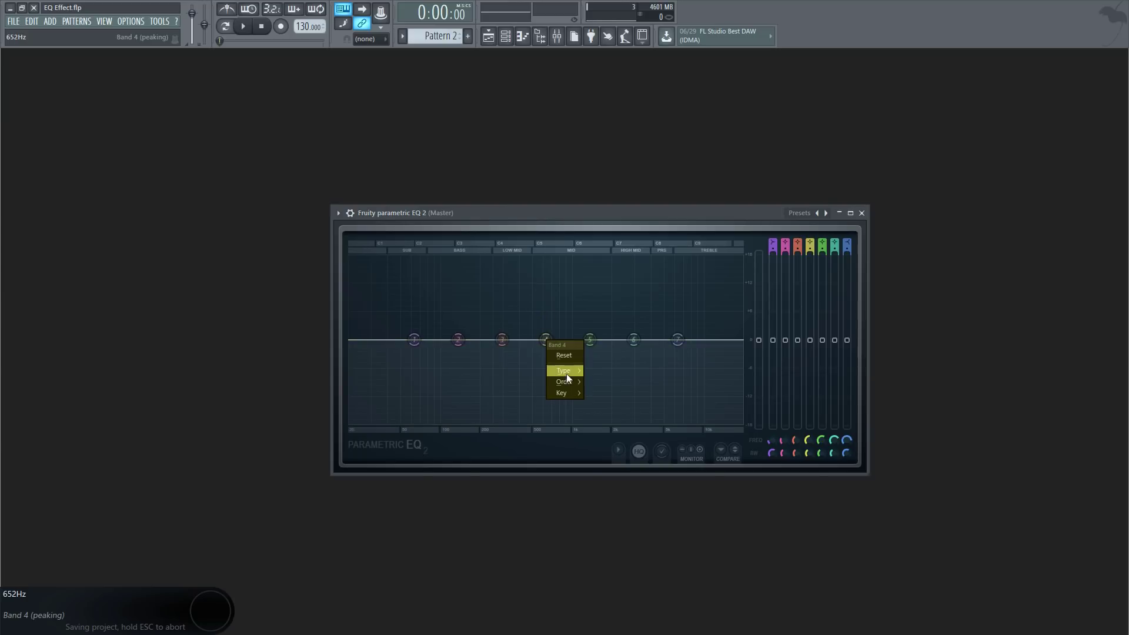
pyautogui.moveTo(564, 371)
pyautogui.click(612, 439)
pyautogui.moveTo(546, 340)
pyautogui.mouseDown()
pyautogui.moveTo(545, 279)
pyautogui.moveTo(678, 405)
pyautogui.mouseUp()
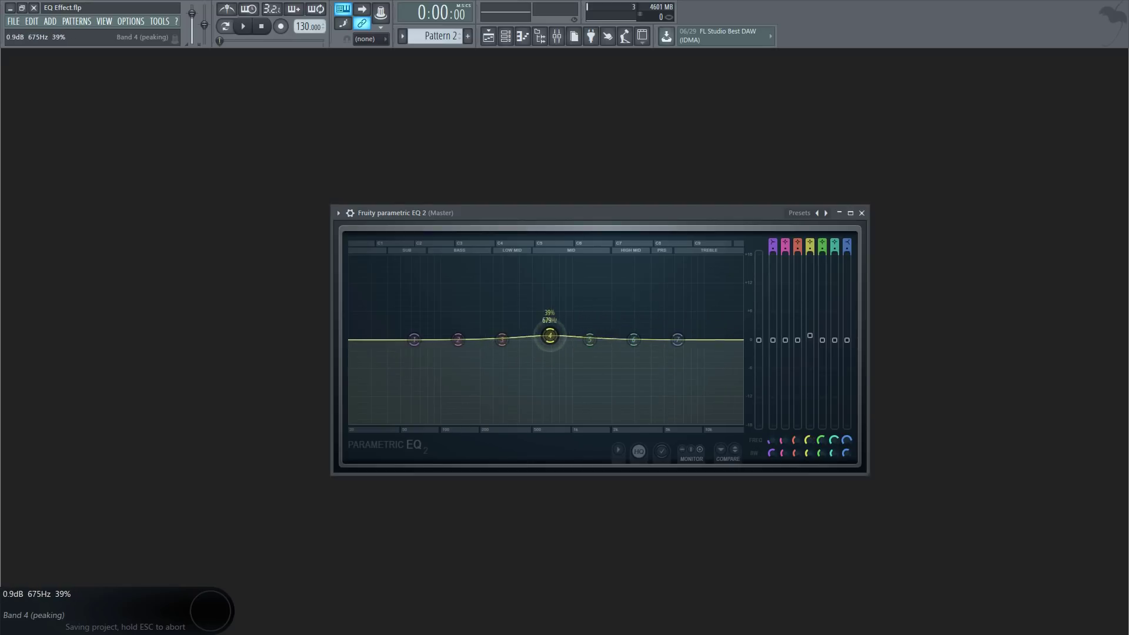
pyautogui.moveTo(678, 404); pyautogui.dragTo(544, 339)
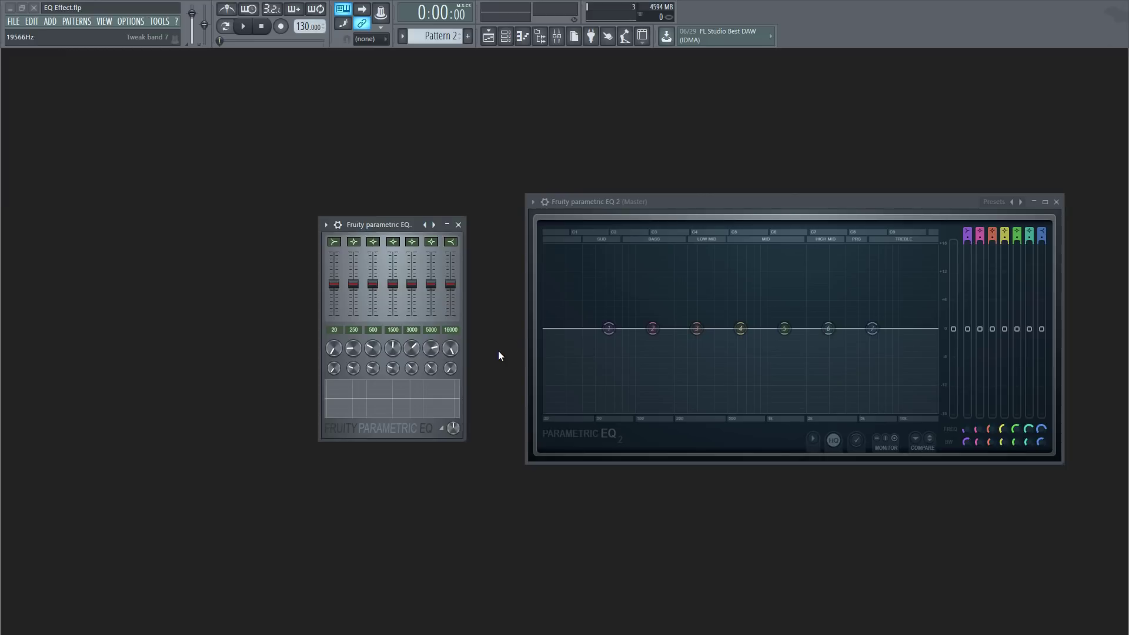
pyautogui.scroll(-1, 334, 241)
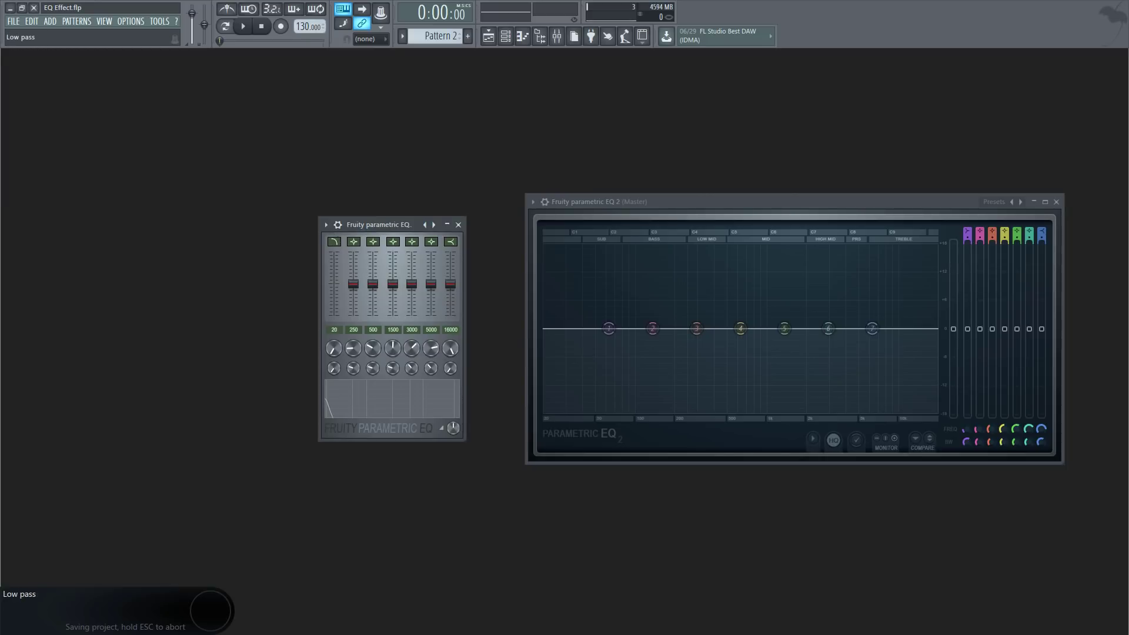
pyautogui.scroll(-1, 333, 241)
pyautogui.scroll(-1, 333, 240)
pyautogui.scroll(-1, 334, 241)
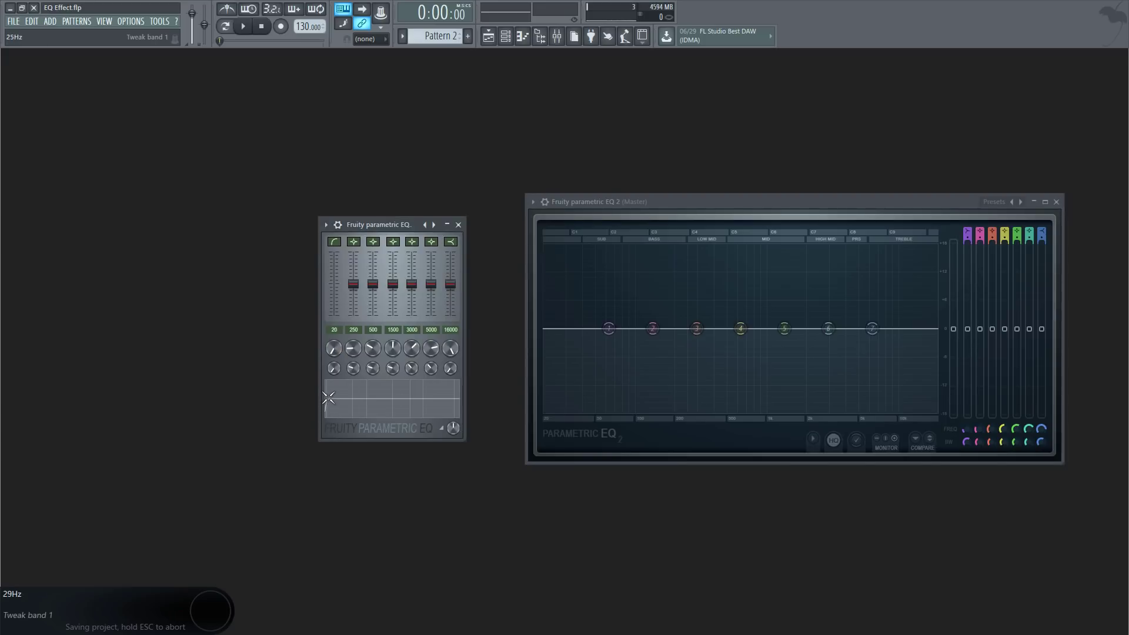
# Make band 1 a steep high-pass filter with its cutoff near 23 Hz.
pyautogui.rightClick(609, 330)
pyautogui.moveTo(627, 360)
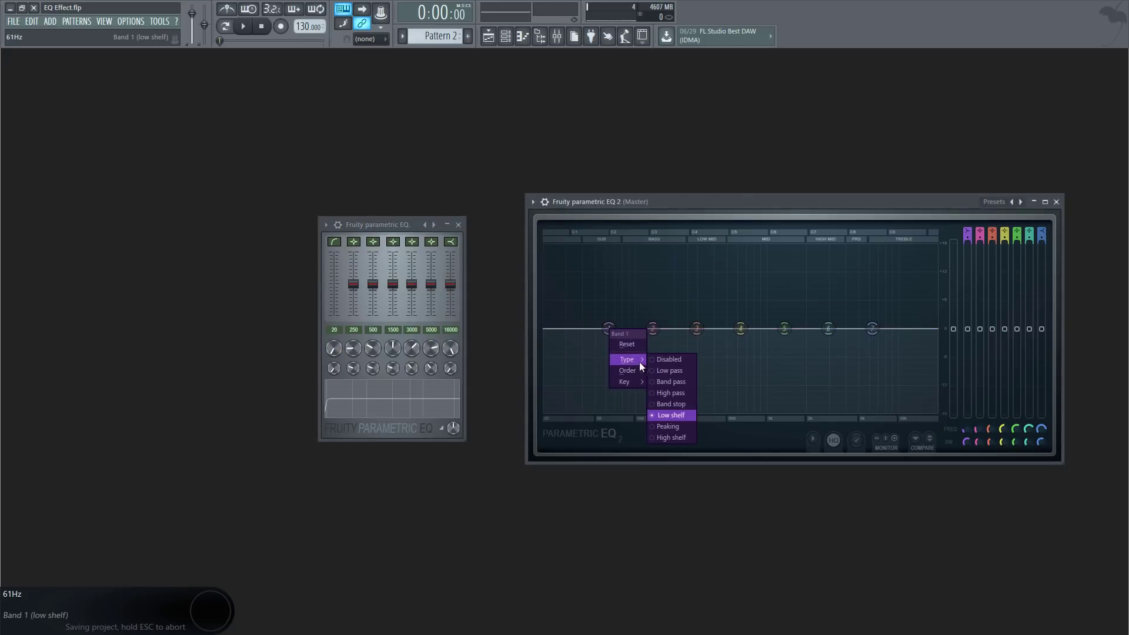
pyautogui.click(671, 393)
pyautogui.rightClick(610, 330)
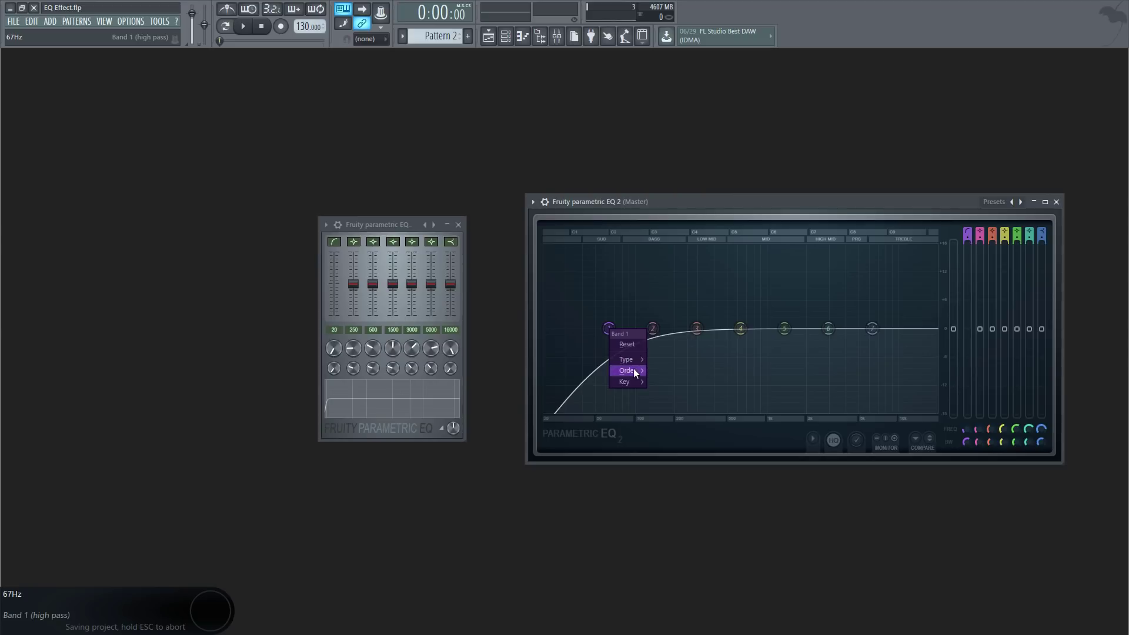
pyautogui.moveTo(627, 370)
pyautogui.click(667, 411)
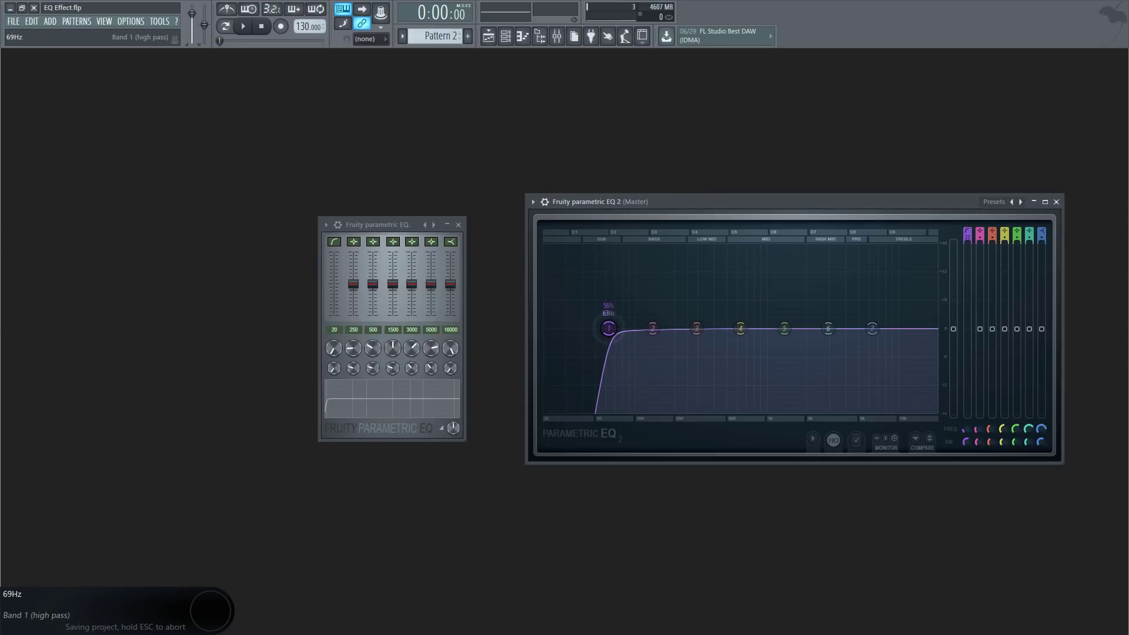
pyautogui.moveTo(608, 329); pyautogui.dragTo(547, 330)
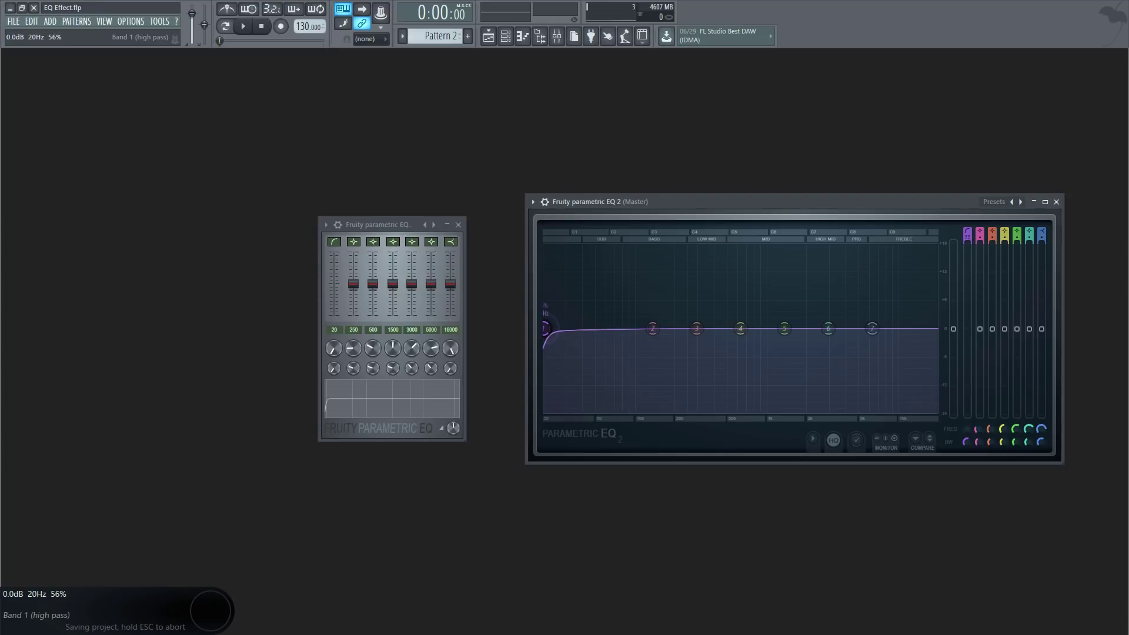
pyautogui.moveTo(545, 329)
pyautogui.mouseDown()
pyautogui.moveTo(580, 345)
pyautogui.moveTo(544, 355)
pyautogui.mouseUp()
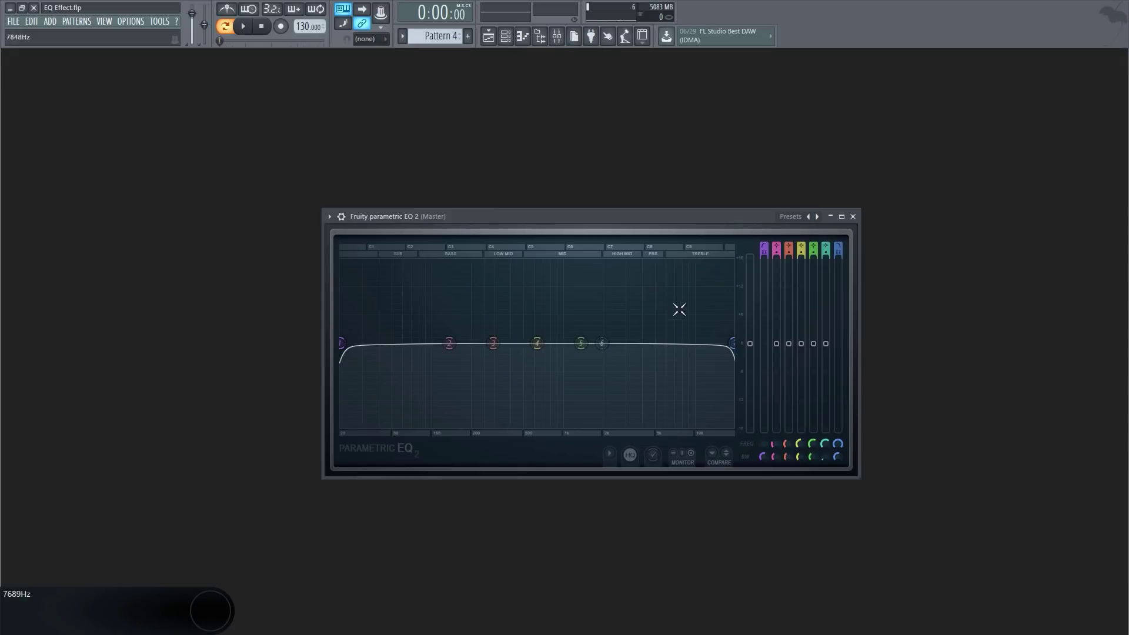
# During playback, move the high-pass to about 70–89 Hz and the low-pass to about 4–6 kHz.
pyautogui.press('space')
pyautogui.moveTo(341, 344); pyautogui.dragTo(422, 342)
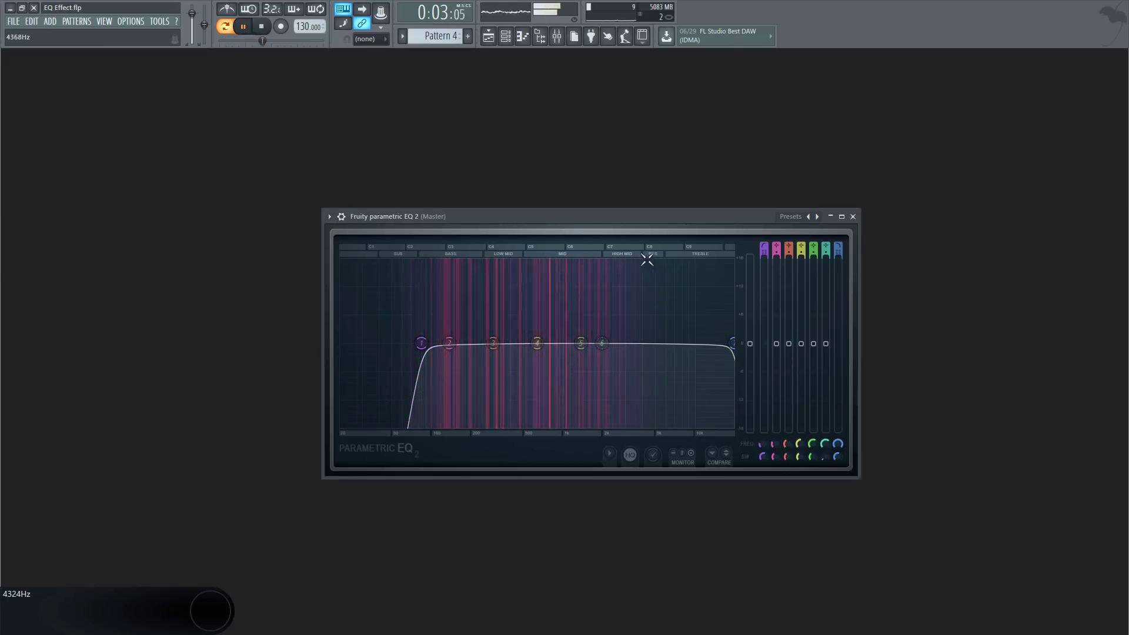
pyautogui.moveTo(734, 343); pyautogui.dragTo(642, 344)
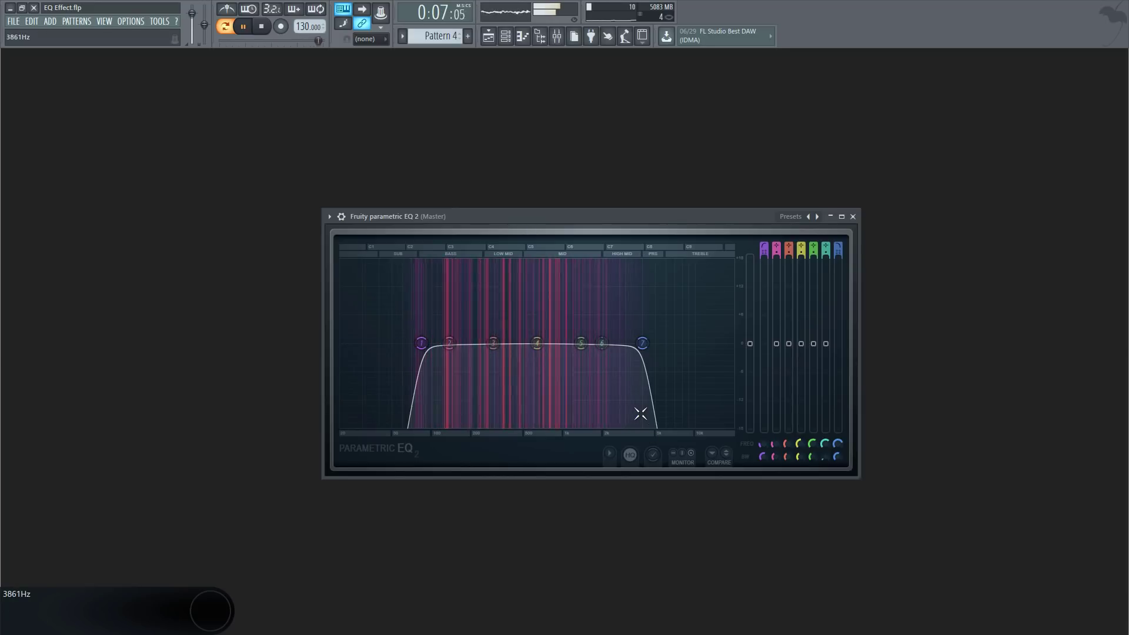
pyautogui.press('space')
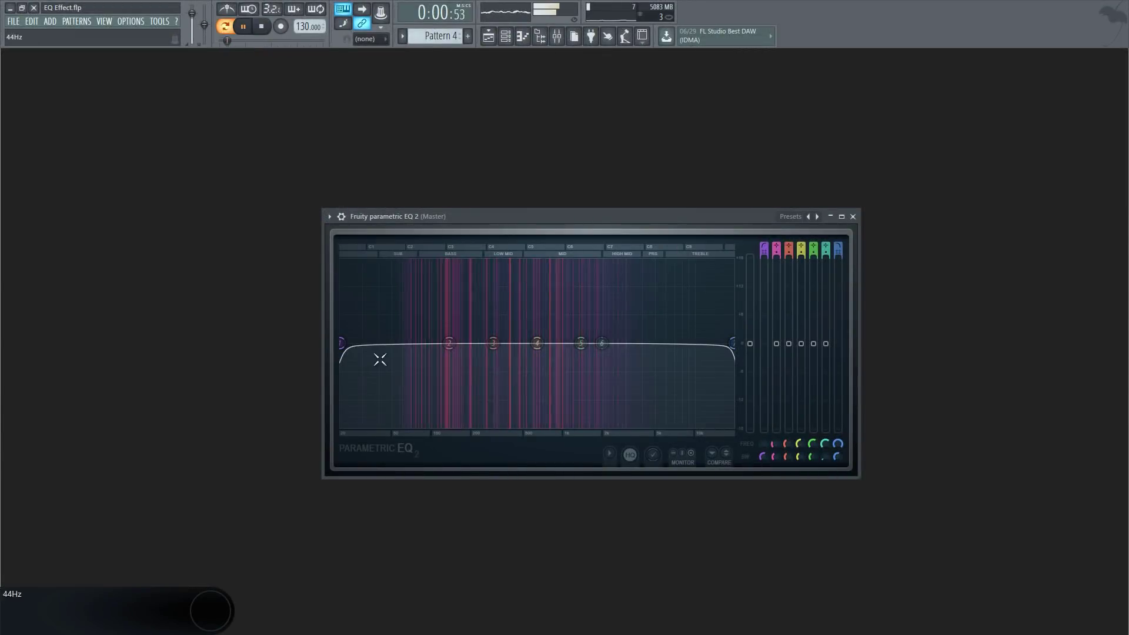
pyautogui.moveTo(340, 344)
pyautogui.mouseDown()
pyautogui.moveTo(432, 343)
pyautogui.moveTo(412, 343)
pyautogui.mouseUp()
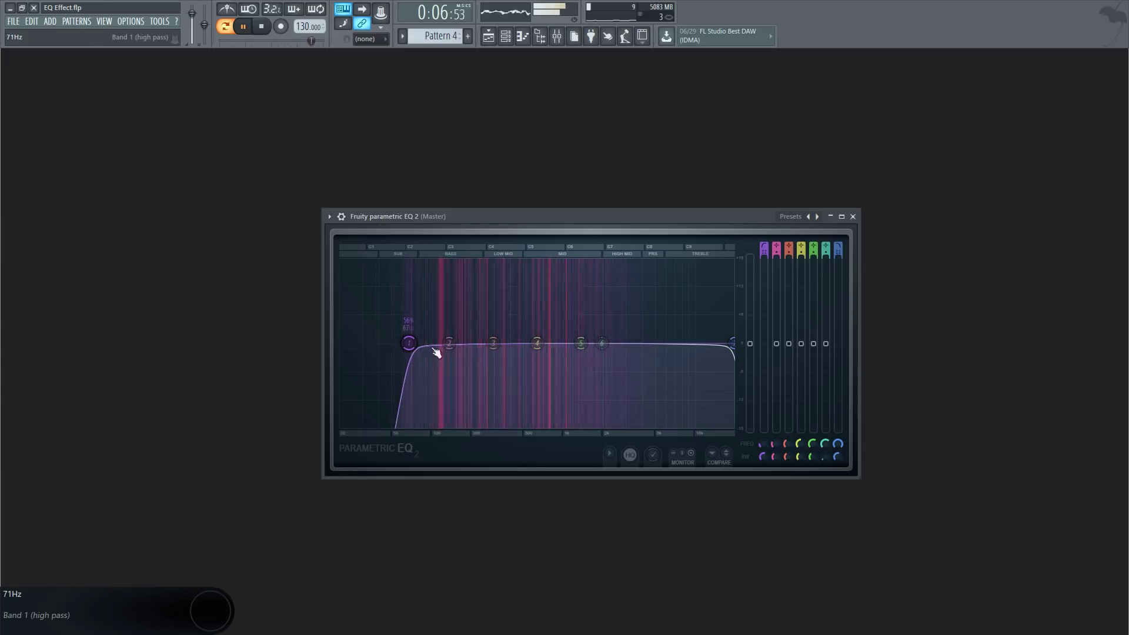
pyautogui.moveTo(734, 344)
pyautogui.mouseDown()
pyautogui.moveTo(635, 344)
pyautogui.moveTo(668, 343)
pyautogui.moveTo(657, 343)
pyautogui.mouseUp()
# Set band 7's low-pass to order 2 and boost band 6 about 4.6 dB near 4.2 kHz.
pyautogui.rightClick(657, 344)
pyautogui.moveTo(678, 385)
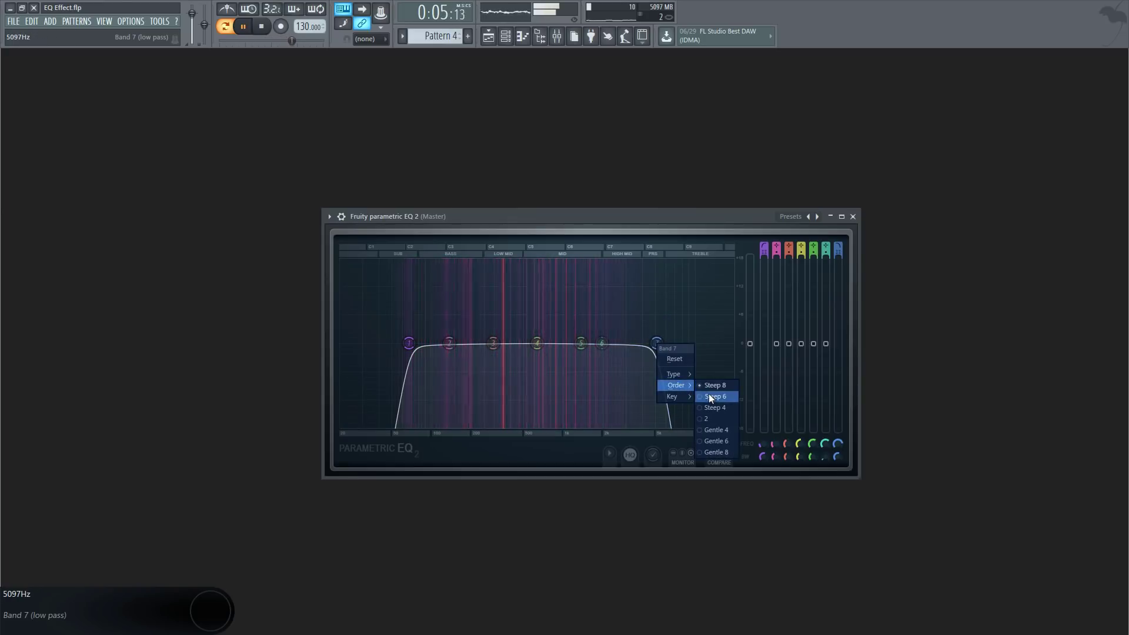
pyautogui.click(716, 396)
pyautogui.rightClick(657, 344)
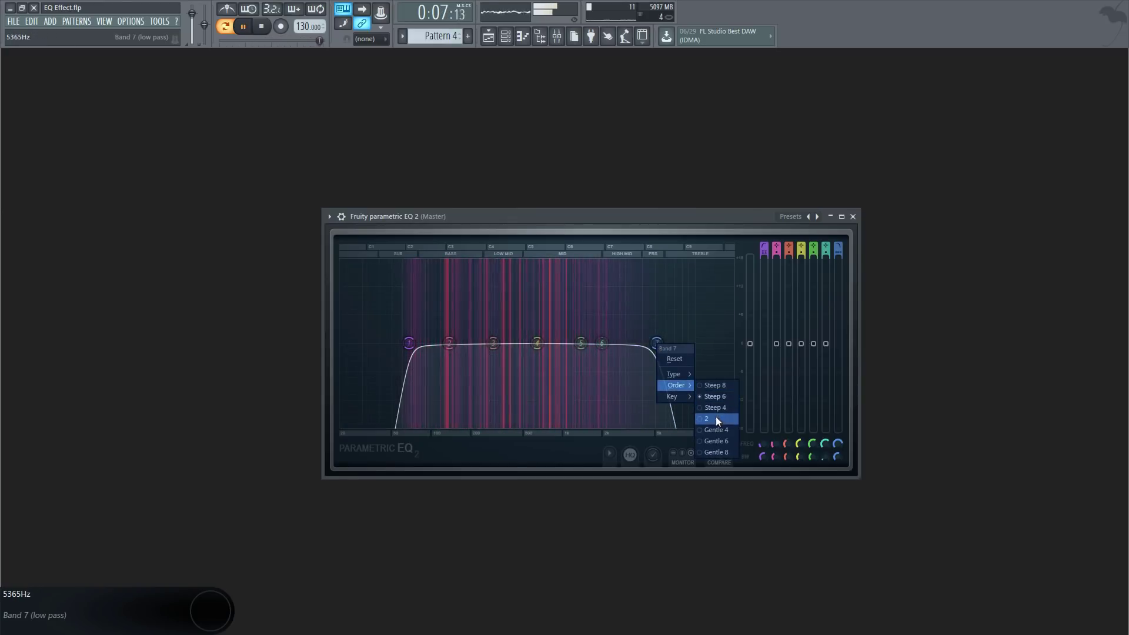
pyautogui.click(716, 421)
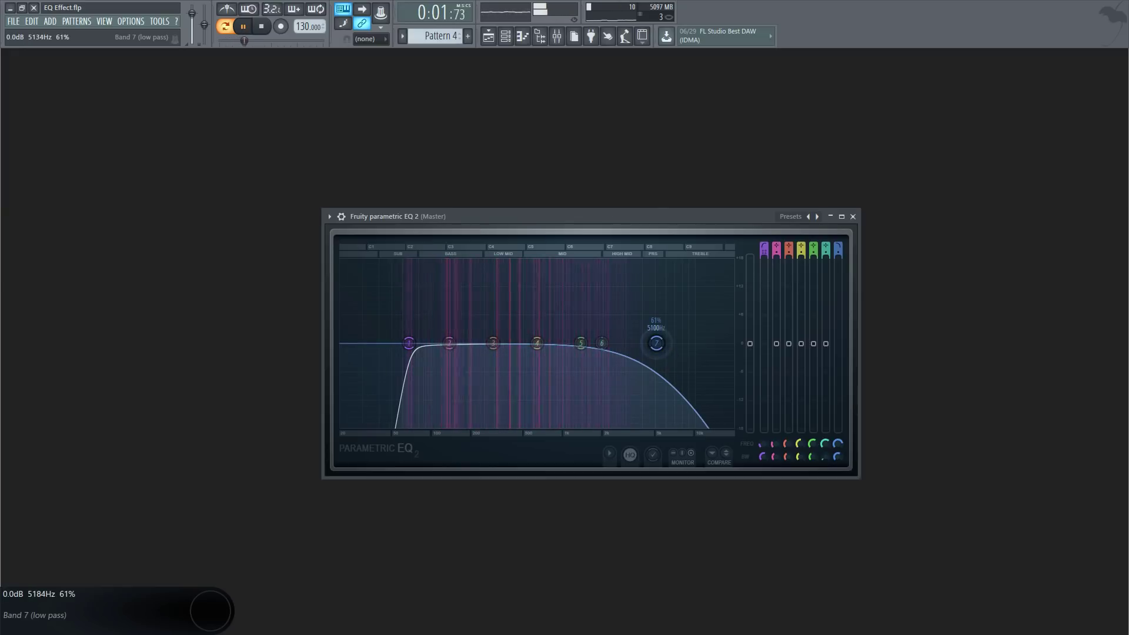
pyautogui.moveTo(602, 344); pyautogui.dragTo(633, 334)
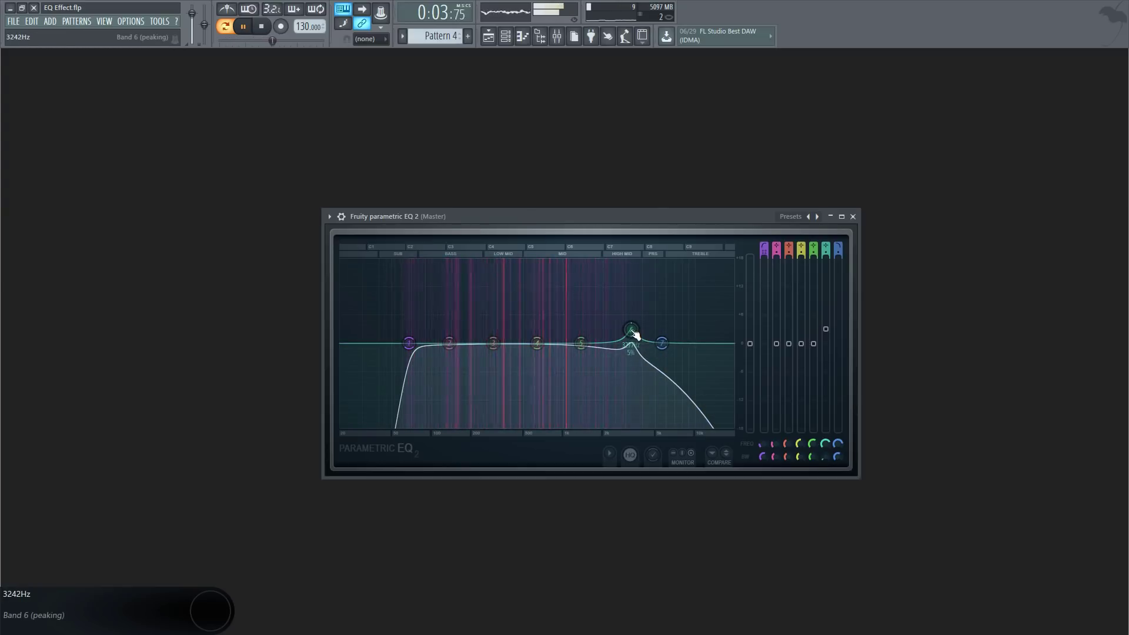
pyautogui.scroll(3, 634, 334)
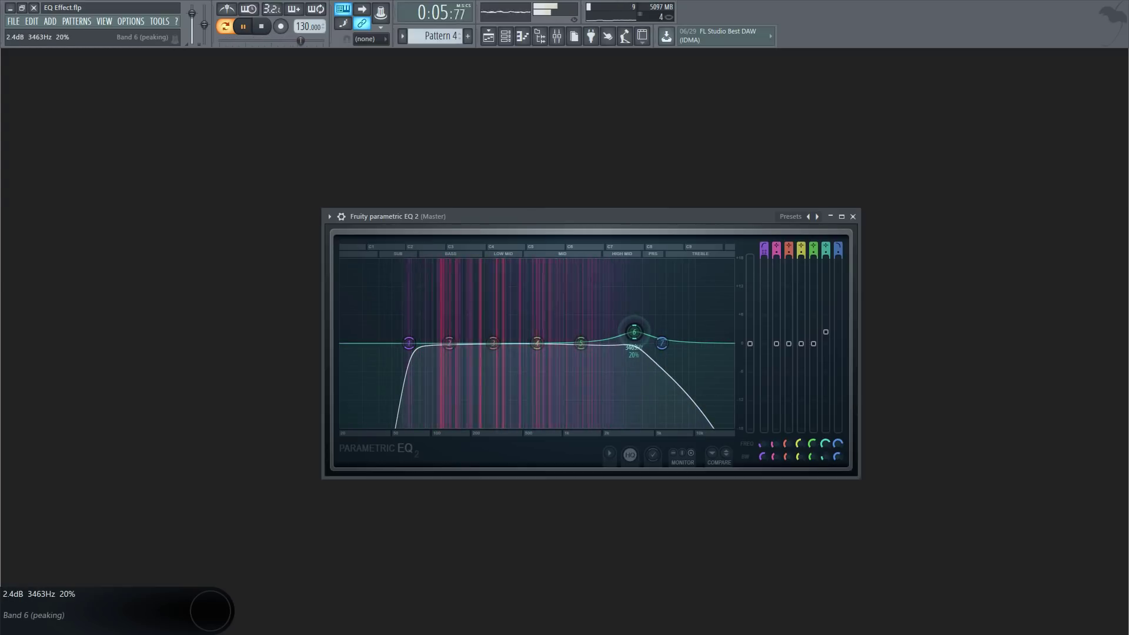
pyautogui.moveTo(634, 332)
pyautogui.mouseDown()
pyautogui.moveTo(639, 277)
pyautogui.moveTo(648, 281)
pyautogui.moveTo(644, 322)
pyautogui.mouseUp()
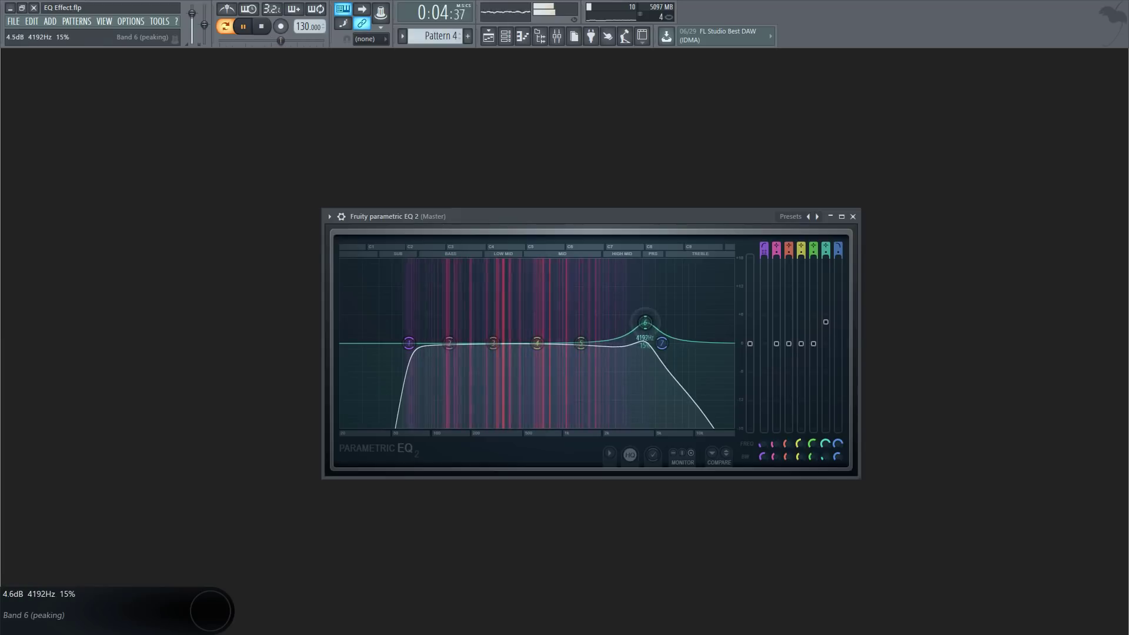
# Add a gentle bass boost near 113 Hz and a slight dip near 1.3 kHz, then stop playback.
pyautogui.moveTo(537, 343); pyautogui.dragTo(499, 288)
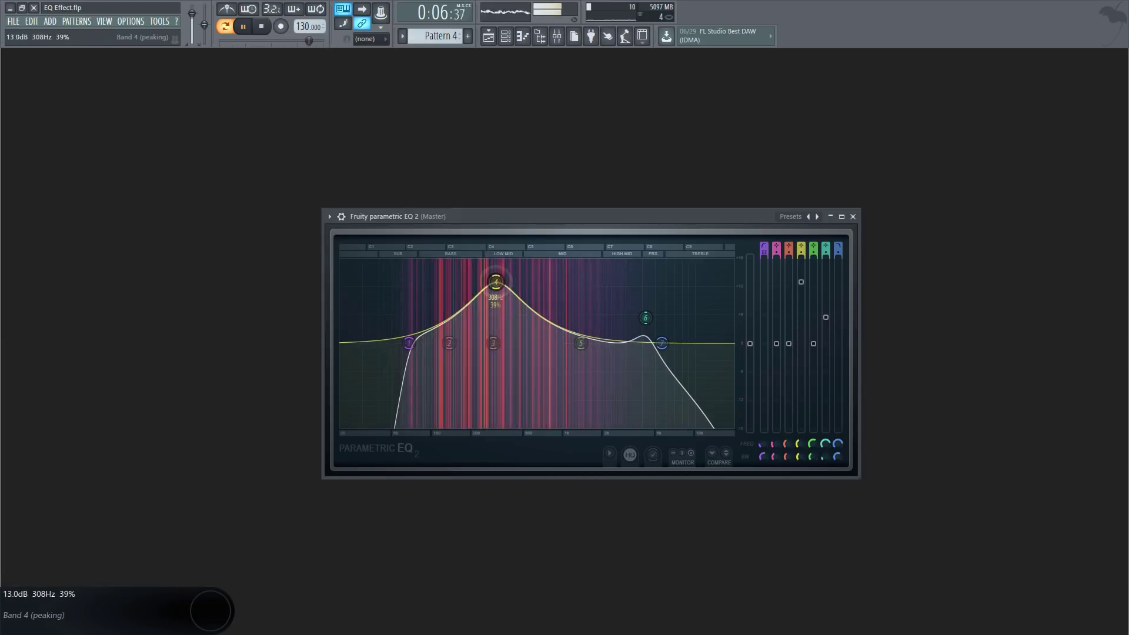
pyautogui.scroll(-5, 498, 284)
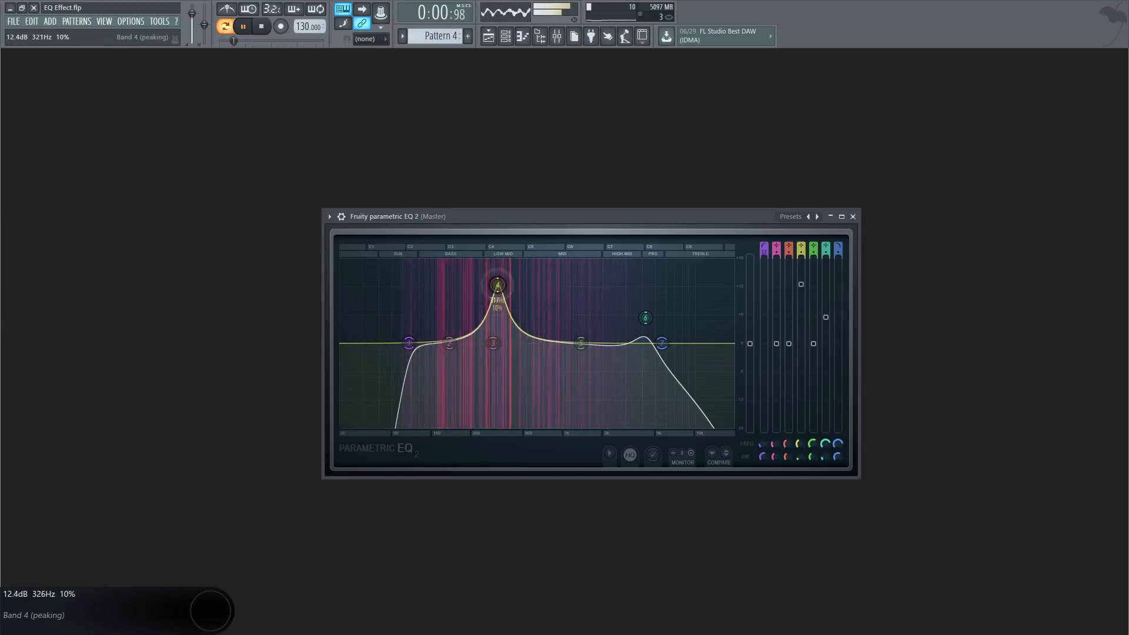
pyautogui.moveTo(517, 282)
pyautogui.mouseDown()
pyautogui.moveTo(508, 281)
pyautogui.moveTo(505, 364)
pyautogui.moveTo(448, 300)
pyautogui.moveTo(448, 350)
pyautogui.moveTo(439, 334)
pyautogui.mouseUp()
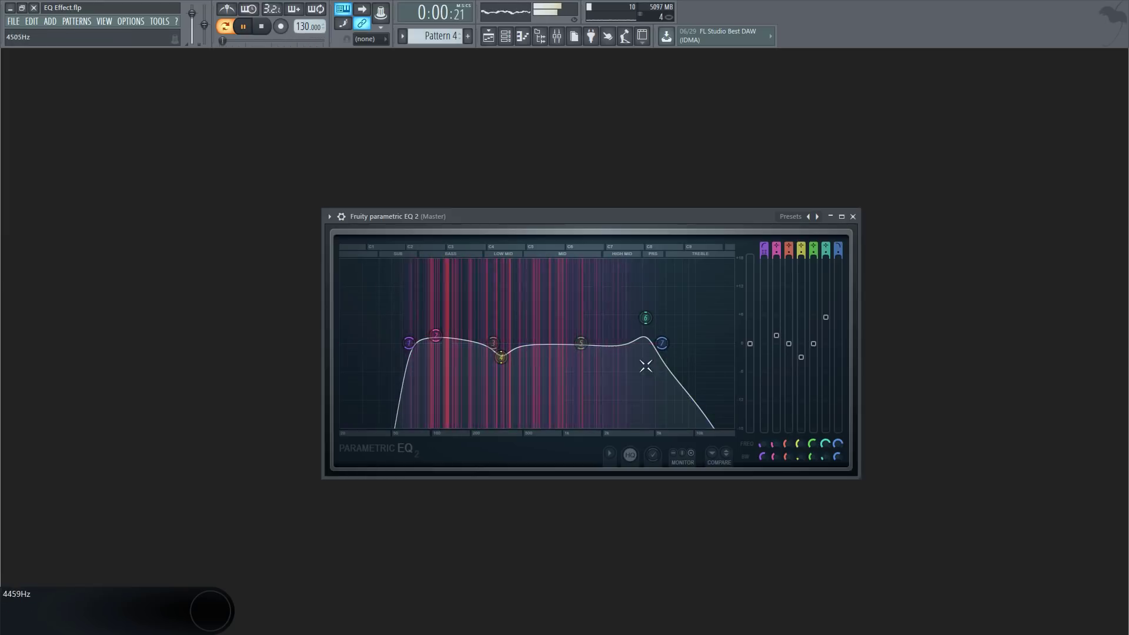
pyautogui.moveTo(582, 343)
pyautogui.mouseDown()
pyautogui.moveTo(573, 292)
pyautogui.moveTo(596, 290)
pyautogui.moveTo(580, 346)
pyautogui.mouseUp()
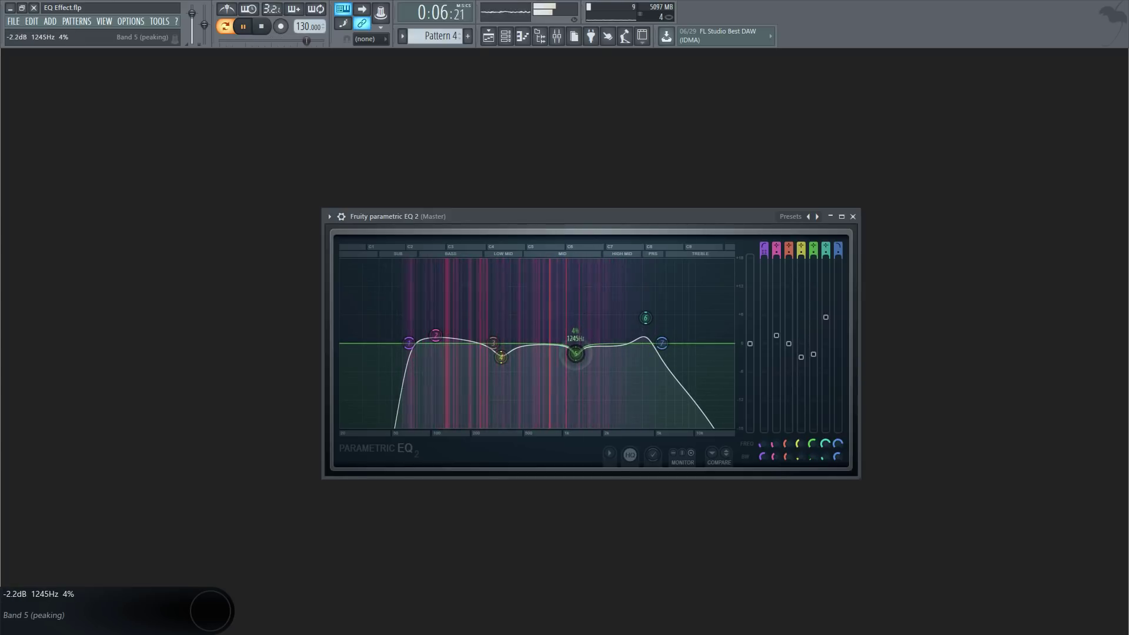
pyautogui.moveTo(583, 351); pyautogui.dragTo(578, 353)
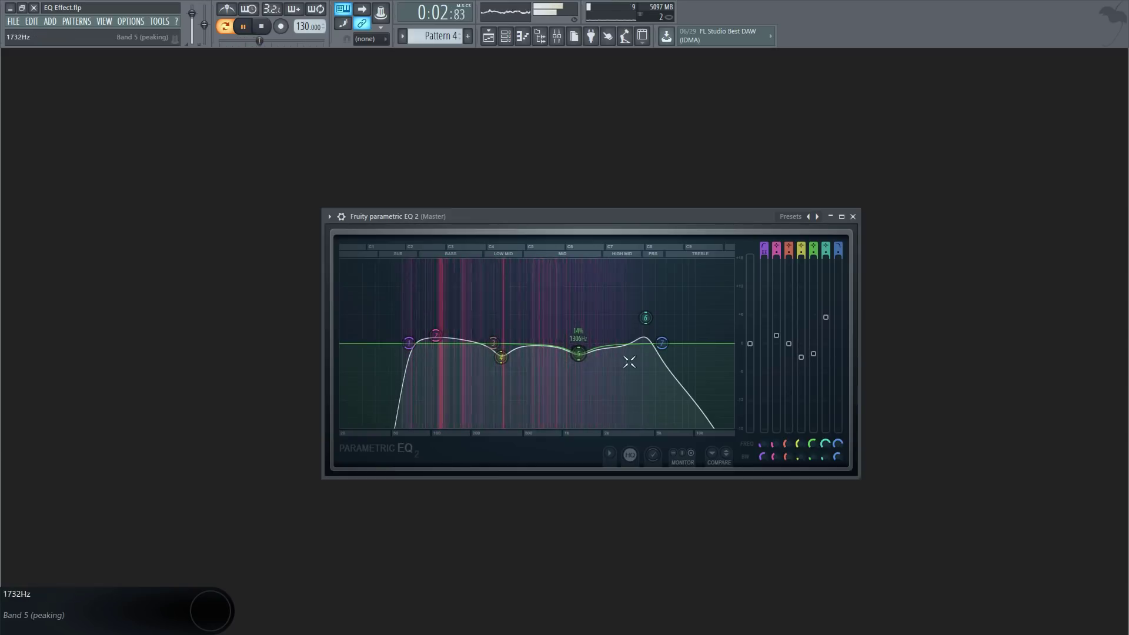
pyautogui.press('space')
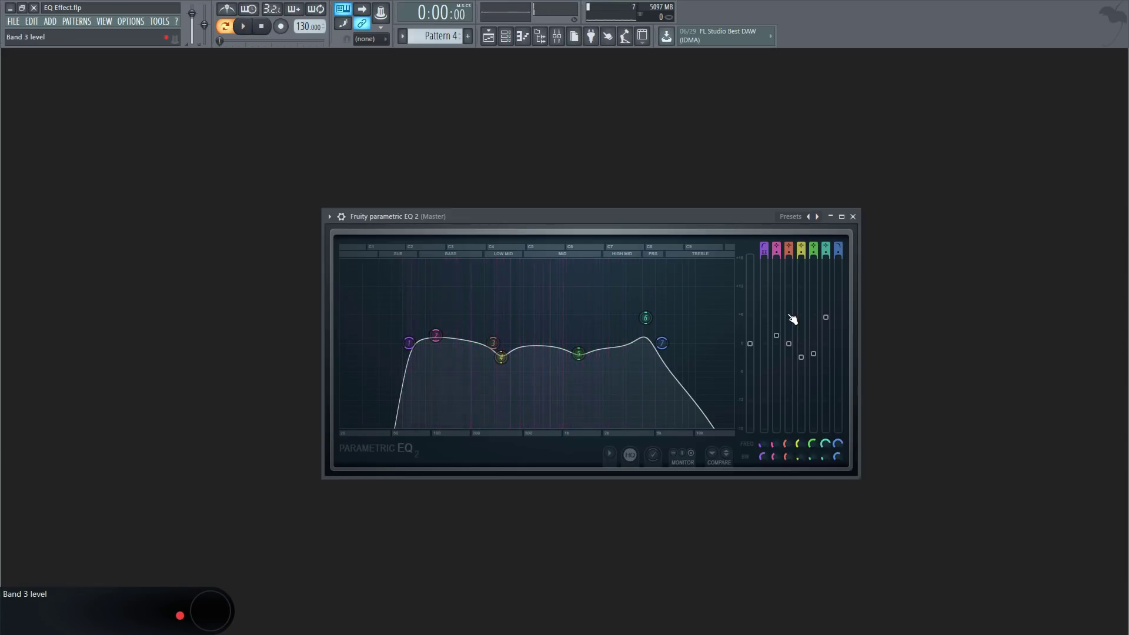